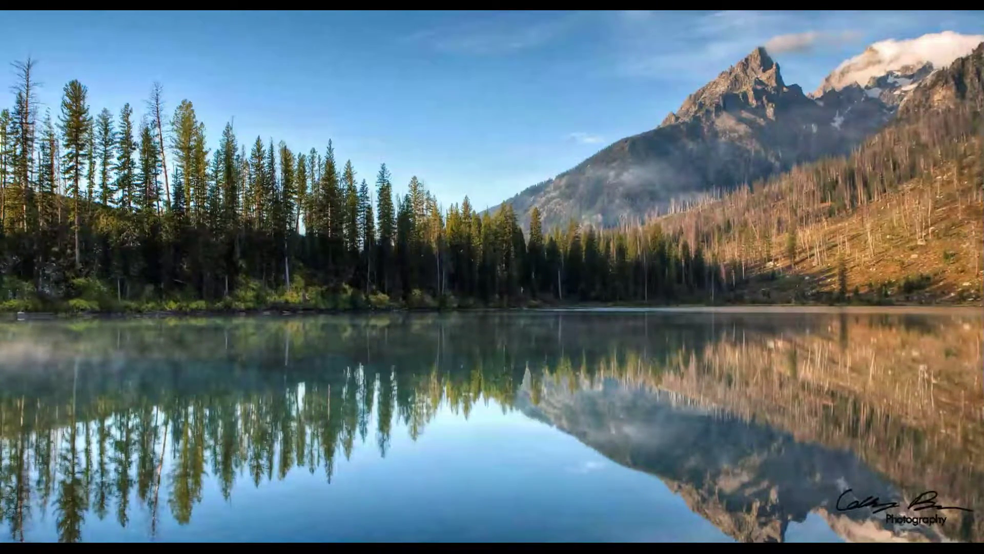
Move the property listings workbook window onto this screen and maximize it
{"action": "left_click_drag", "start_coordinate": [979, 177], "coordinate": [507, 48]}
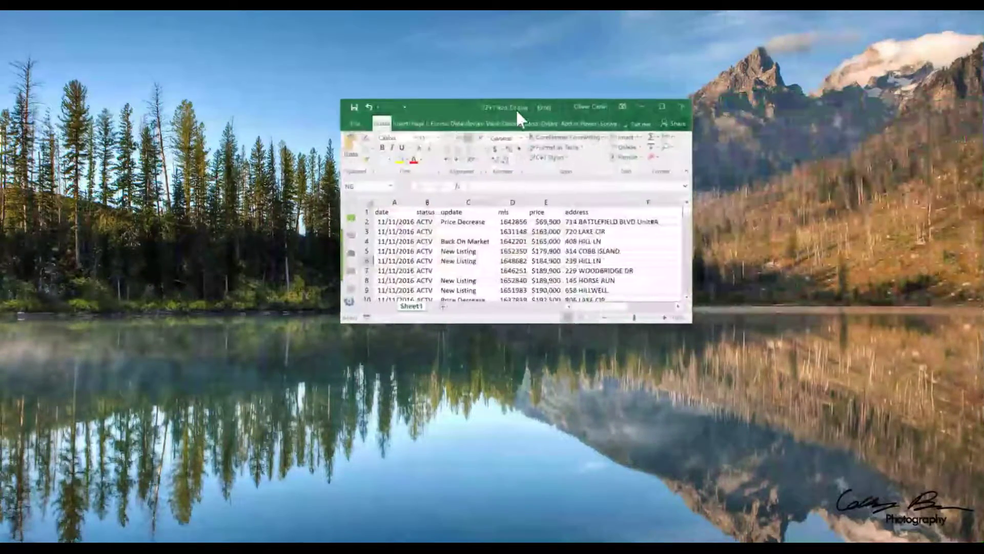
{"action": "left_click_drag", "start_coordinate": [316, 58], "coordinate": [331, 10]}
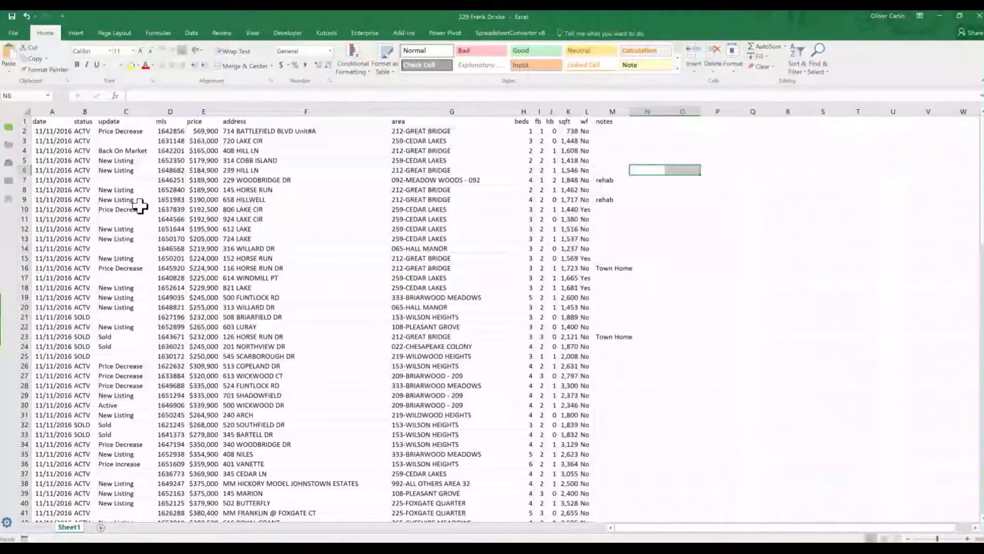
Look through the property listings on Sheet1 and return to the header row
{"action": "left_click", "coordinate": [281, 211]}
{"action": "scroll", "coordinate": [285, 241], "scroll_direction": "down", "scroll_amount": 20}
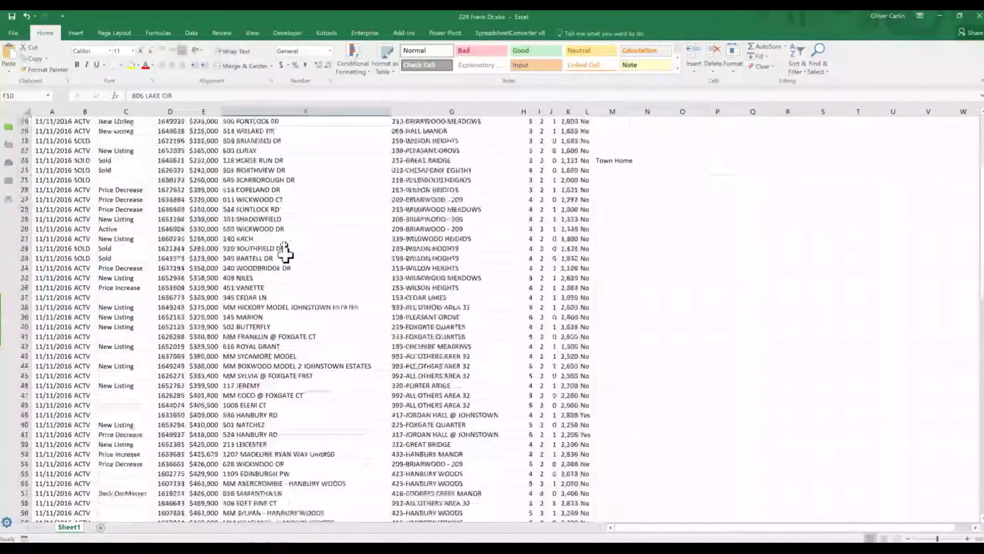
{"action": "scroll", "coordinate": [311, 314], "scroll_direction": "down", "scroll_amount": 3}
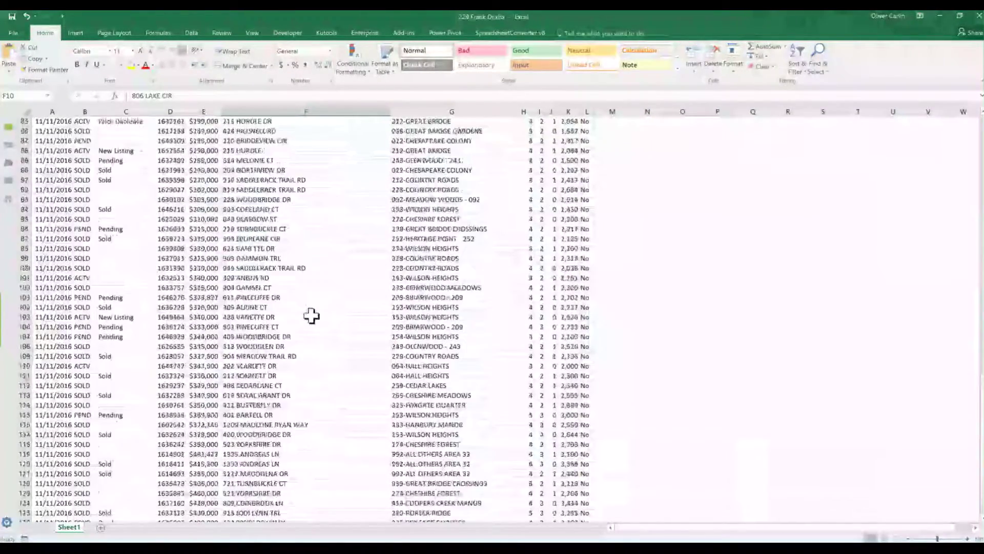
{"action": "scroll", "coordinate": [332, 332], "scroll_direction": "up", "scroll_amount": 20}
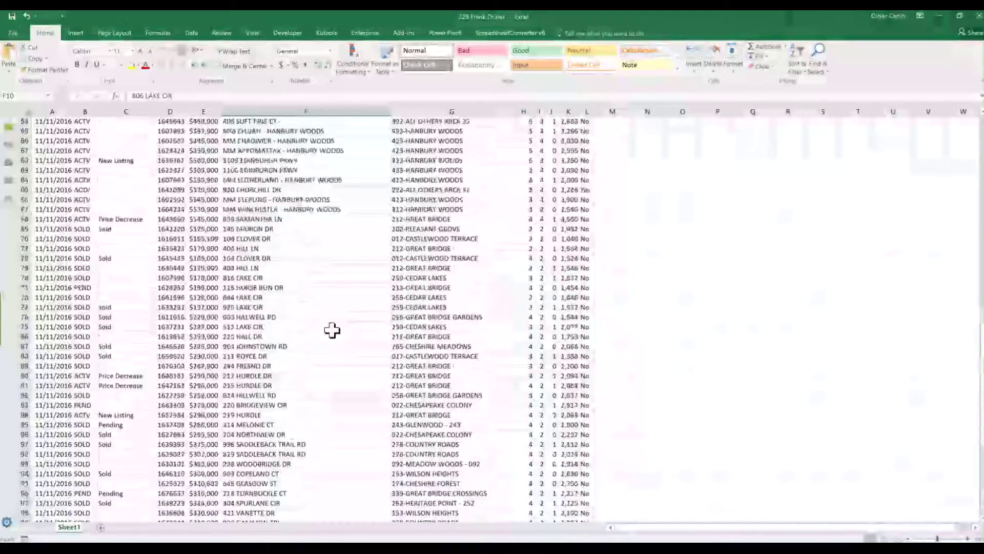
{"action": "scroll", "coordinate": [333, 320], "scroll_direction": "up", "scroll_amount": 2}
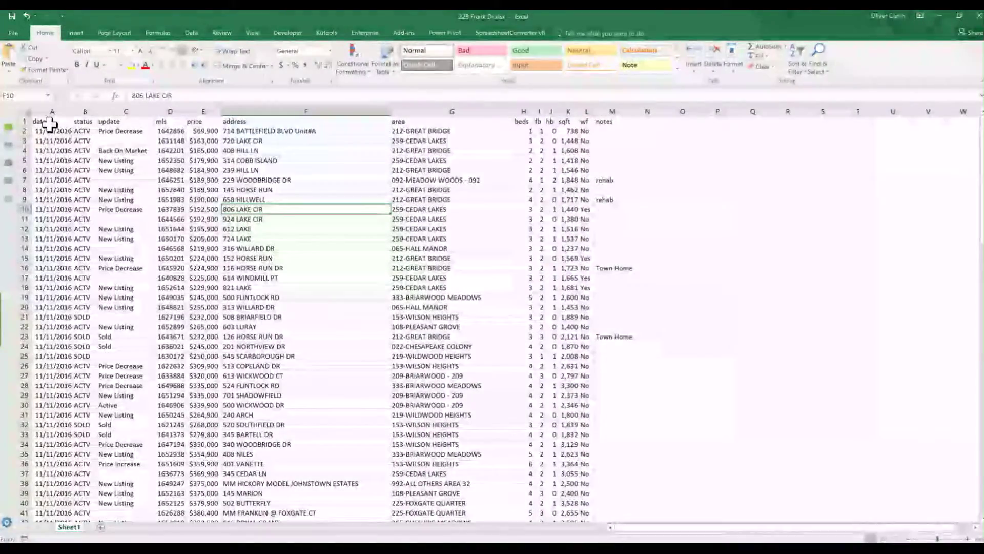
{"action": "left_click", "coordinate": [49, 123]}
{"action": "right_click", "coordinate": [50, 123]}
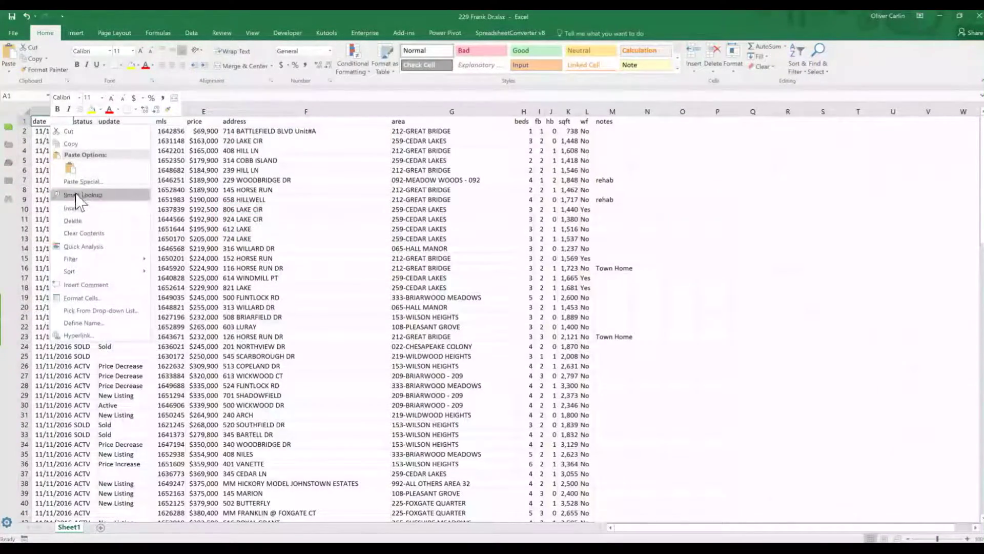
{"action": "left_click", "coordinate": [70, 168]}
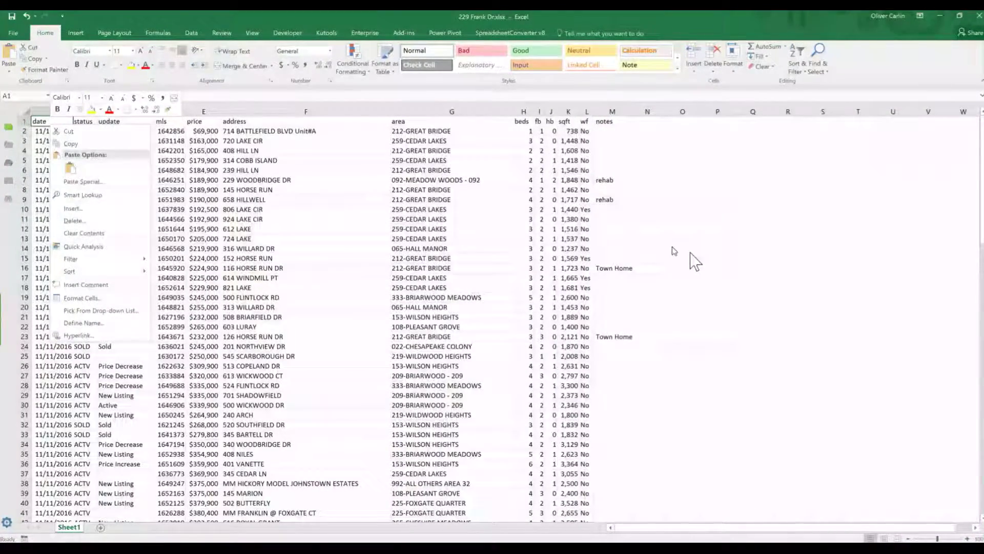
{"action": "key", "text": "Escape"}
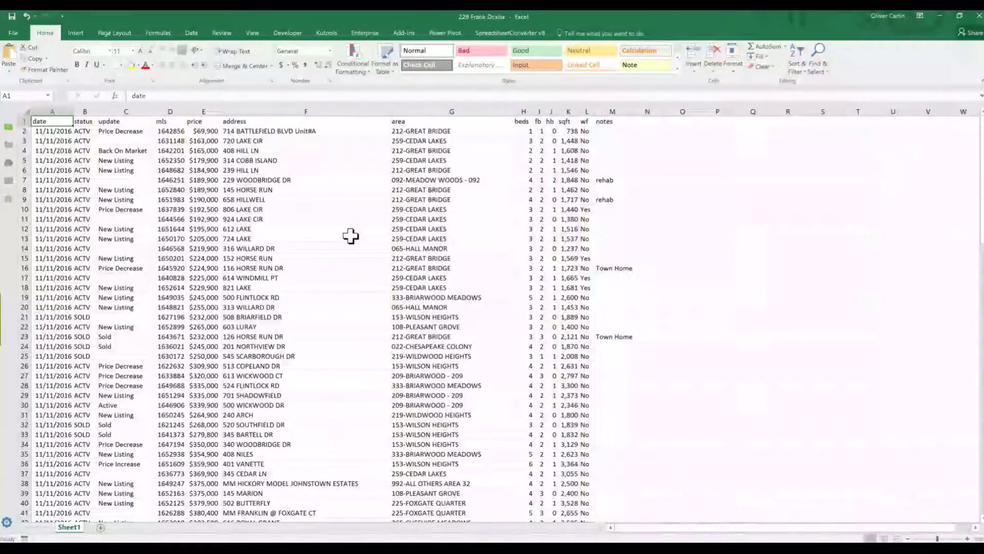
Turn on filters for the listing table's header row, starting from the date header in A1
{"action": "left_click", "coordinate": [231, 189]}
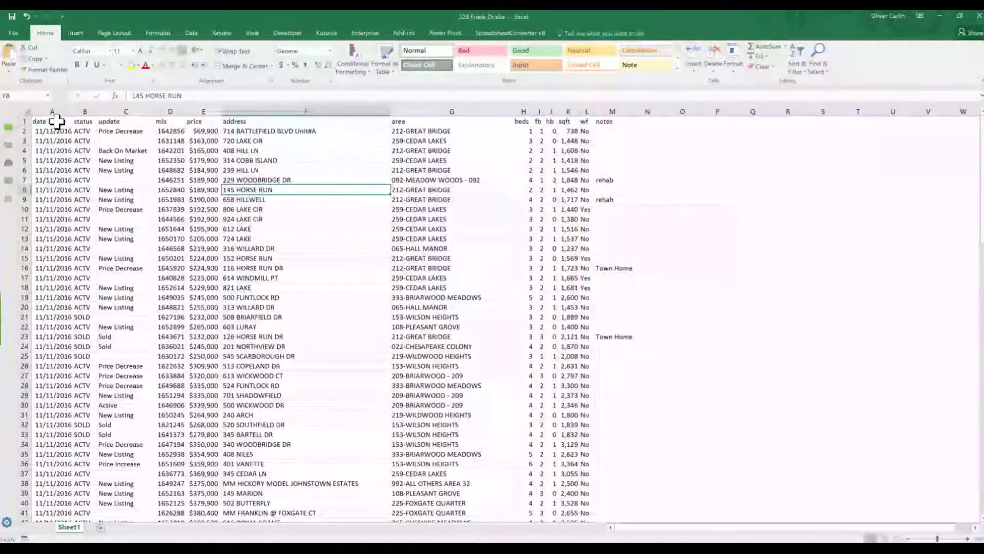
{"action": "left_click", "coordinate": [40, 121]}
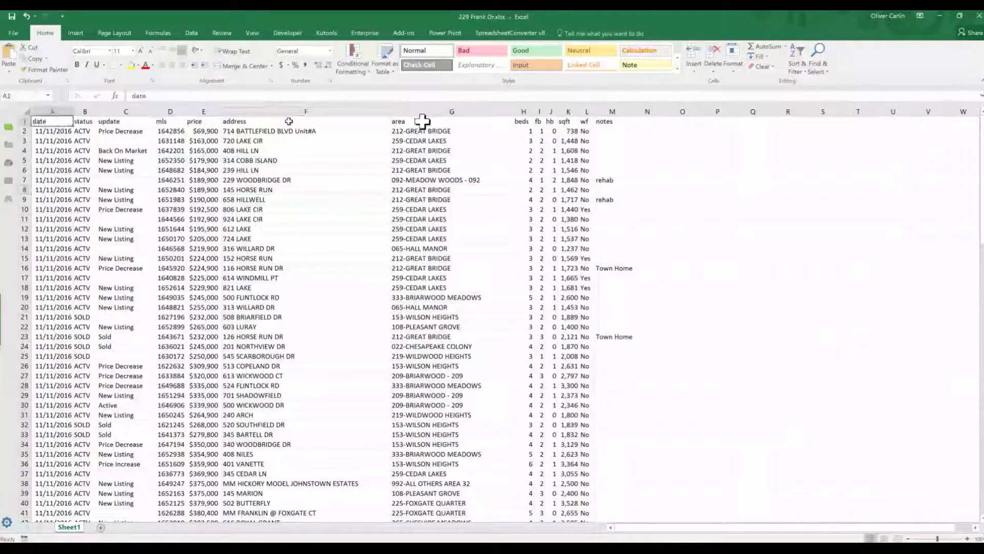
{"action": "left_click", "coordinate": [795, 59]}
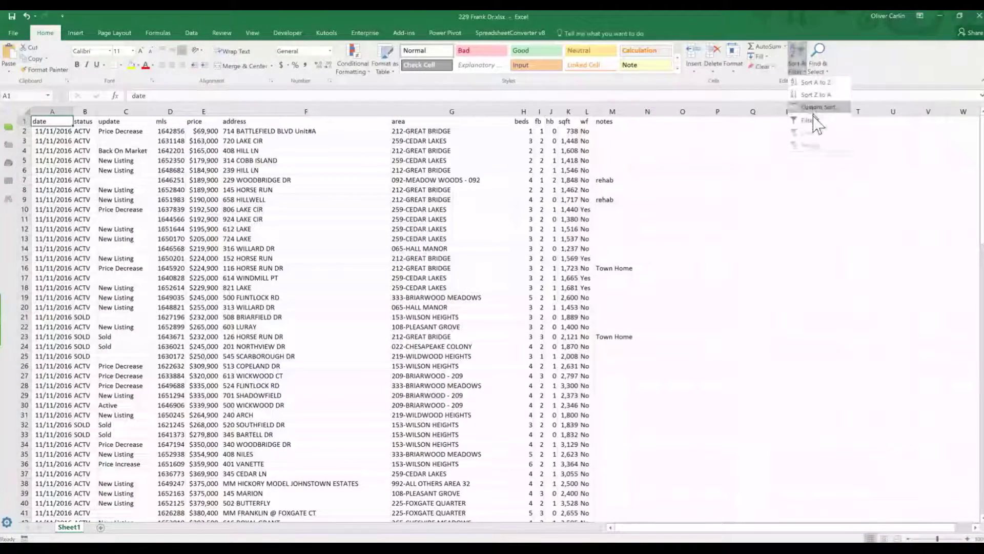
{"action": "left_click", "coordinate": [802, 122]}
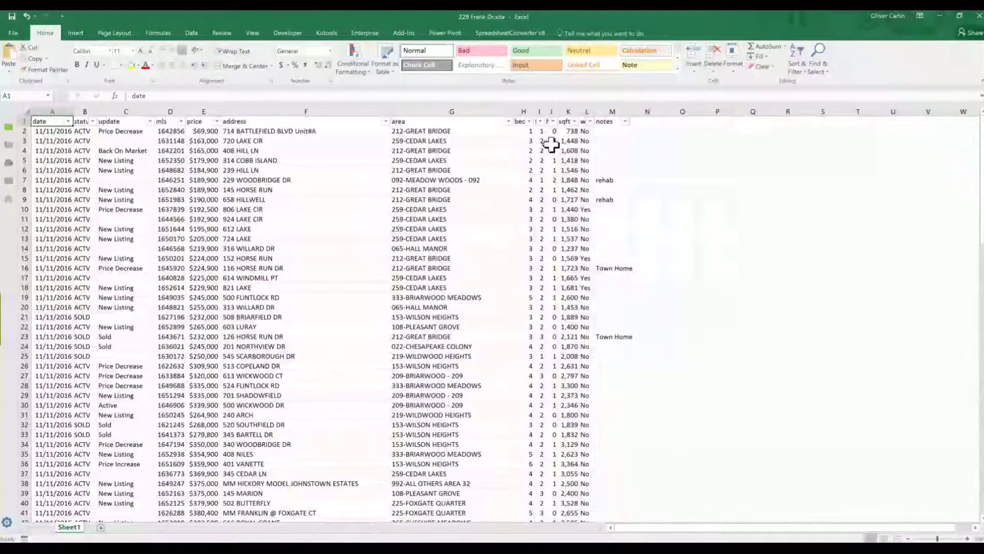
Examine the range of square footage values in the sqft column's filter list without applying a filter
{"action": "left_click", "coordinate": [575, 121]}
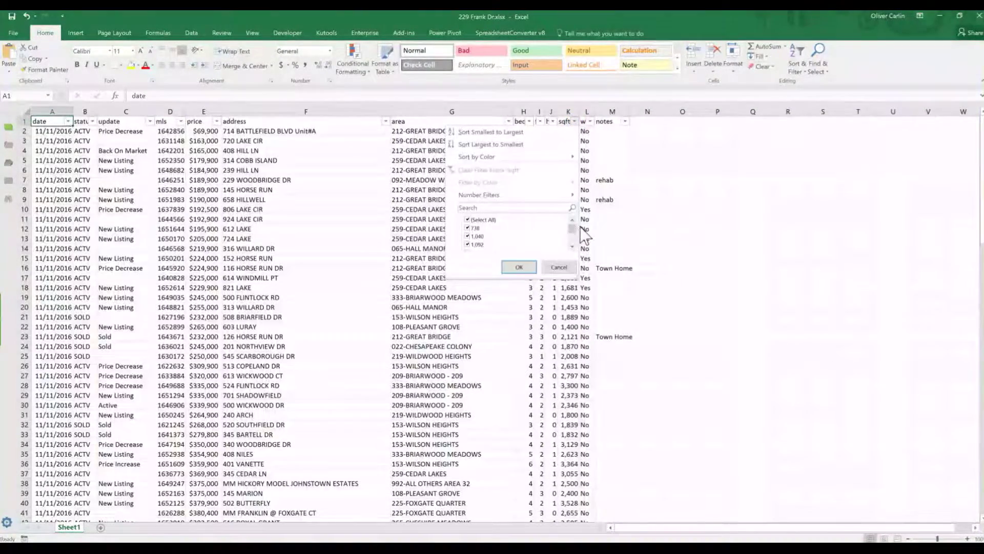
{"action": "mouse_move", "coordinate": [573, 226]}
{"action": "left_mouse_down"}
{"action": "mouse_move", "coordinate": [573, 242]}
{"action": "mouse_move", "coordinate": [588, 235]}
{"action": "left_mouse_up"}
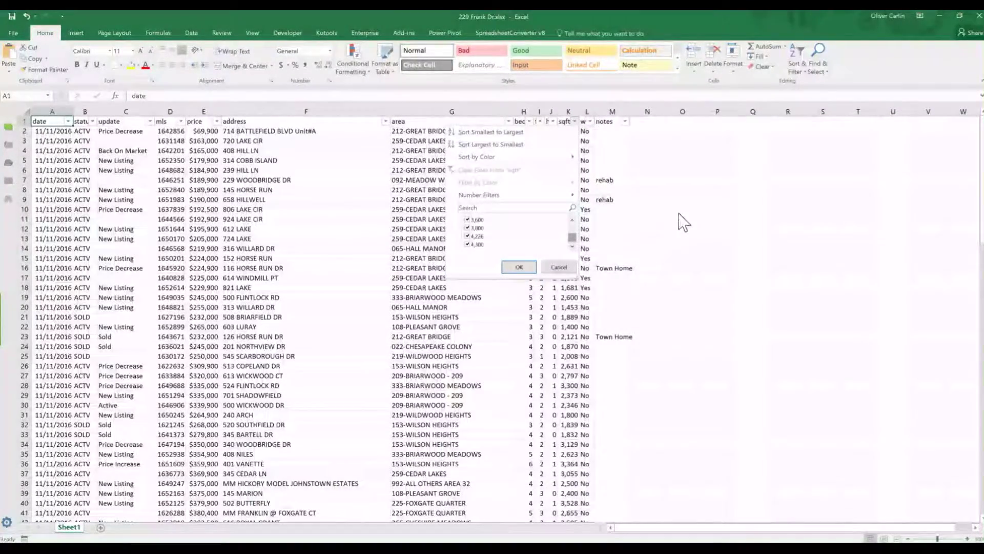
{"action": "left_click_drag", "start_coordinate": [574, 235], "coordinate": [573, 230]}
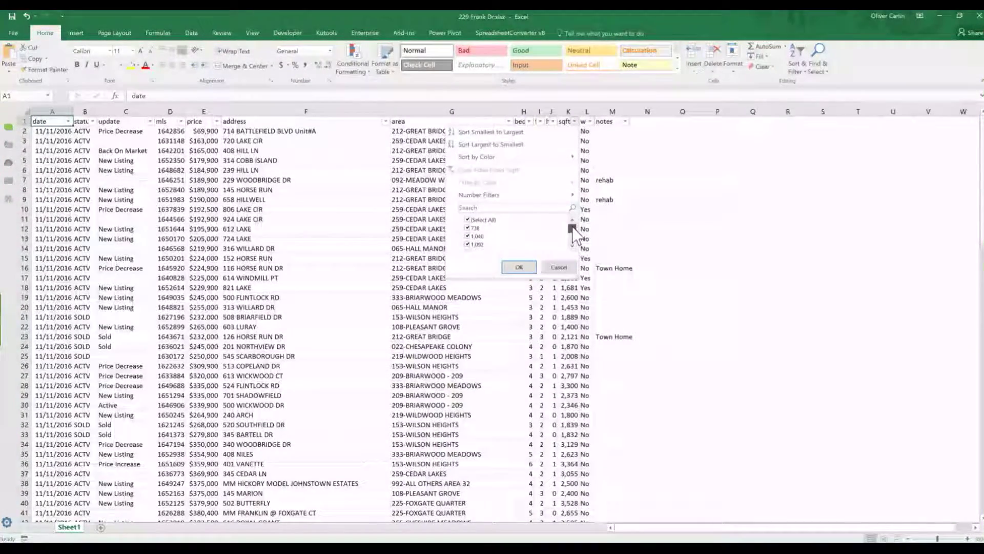
{"action": "left_click", "coordinate": [710, 205]}
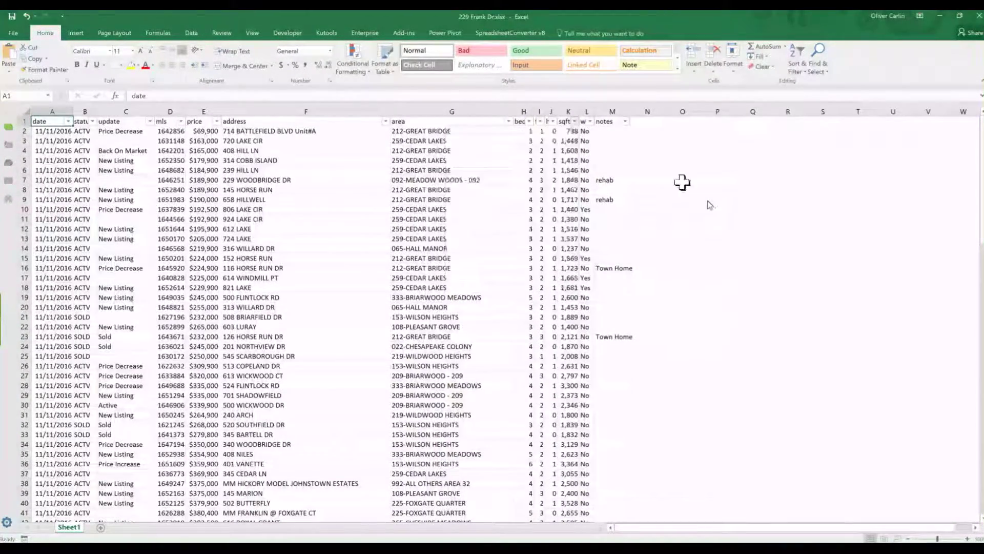
{"action": "left_click", "coordinate": [572, 121]}
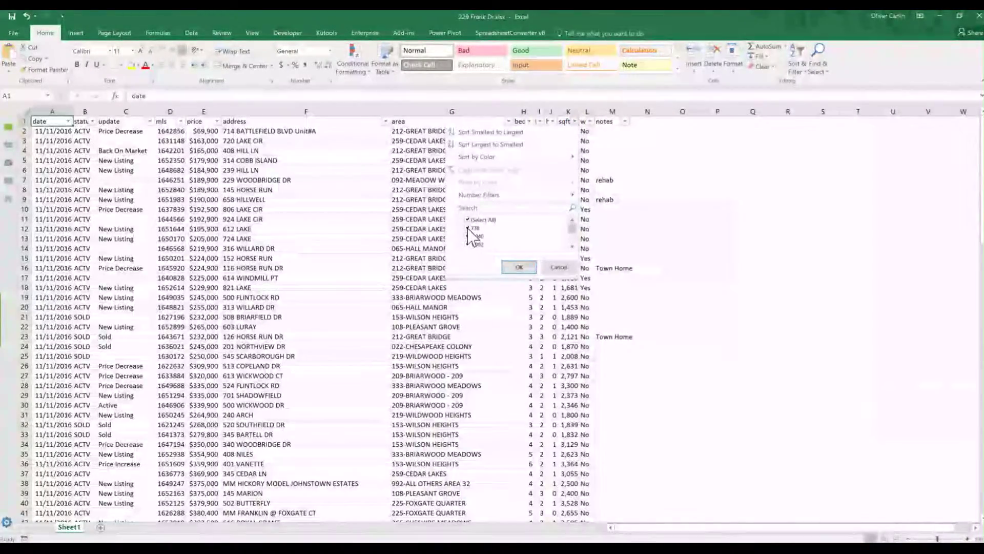
{"action": "left_click_drag", "start_coordinate": [570, 230], "coordinate": [574, 241]}
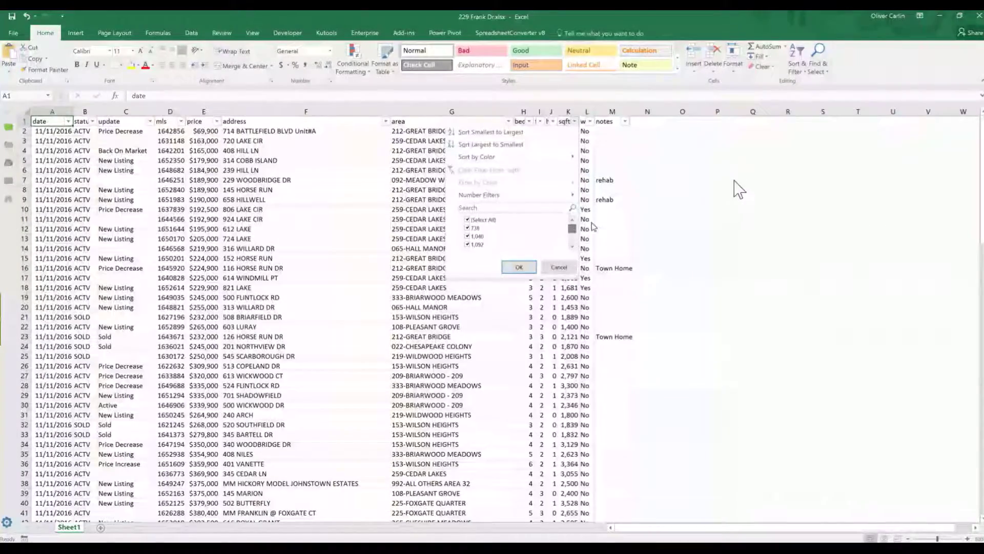
Calculate 90 percent of 1800 in cell P5 with the formula =1800*.9
{"action": "left_click", "coordinate": [710, 162]}
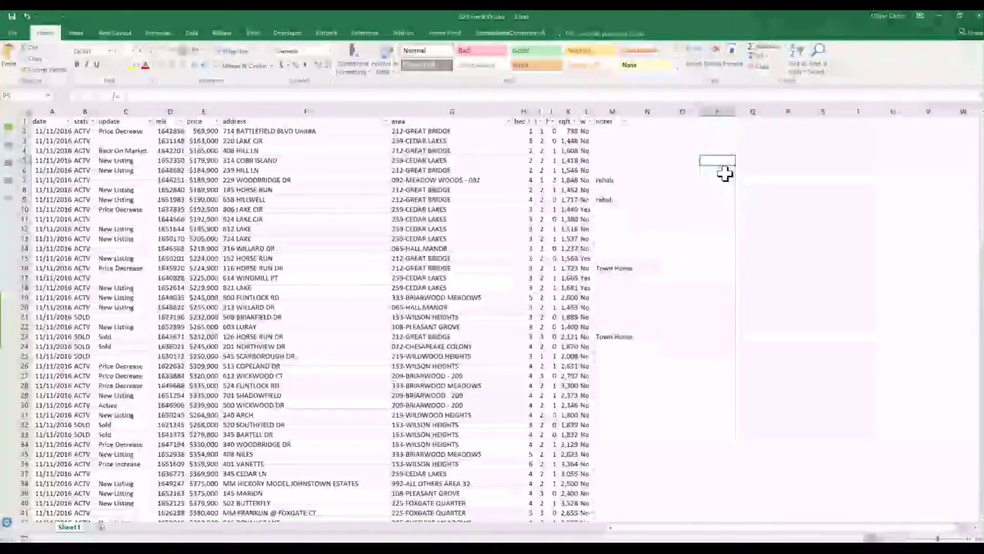
{"action": "type", "text": "="}
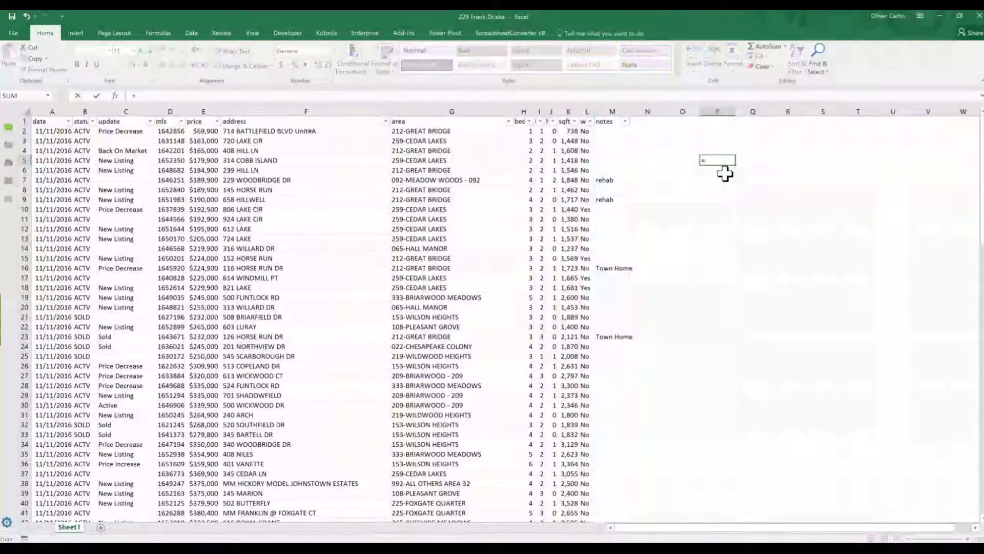
{"action": "type", "text": "1800"}
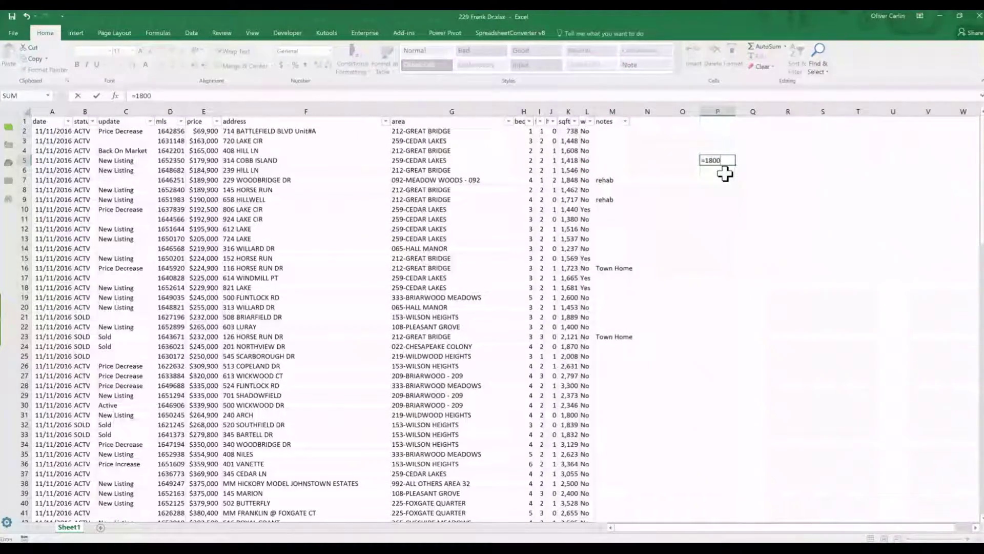
{"action": "type", "text": "*.9"}
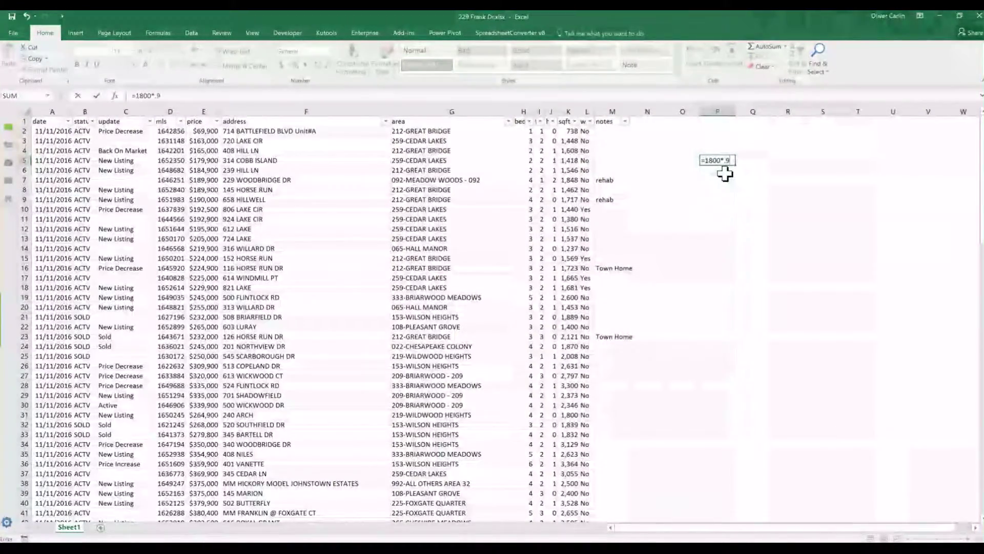
{"action": "key", "text": "Return"}
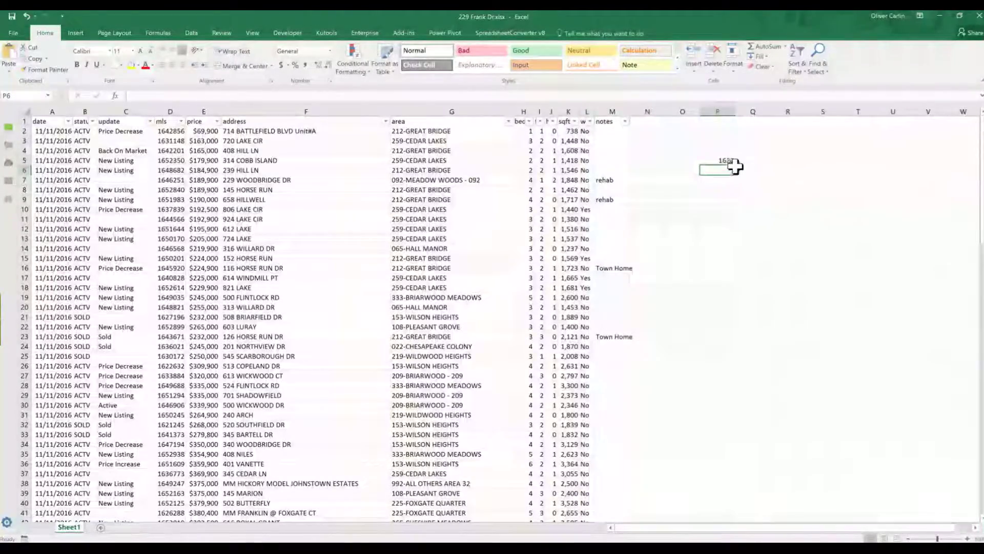
Calculate the difference from 1800 in cell Q5 with the formula =P5-1800
{"action": "left_click", "coordinate": [760, 160]}
{"action": "type", "text": "="}
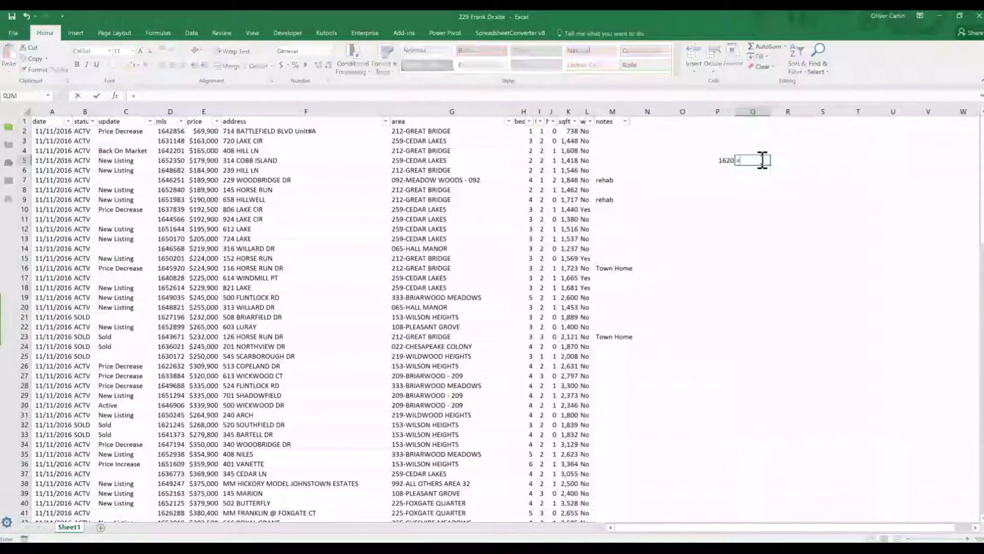
{"action": "left_click", "coordinate": [720, 161]}
{"action": "type", "text": "-1800"}
{"action": "key", "text": "Return"}
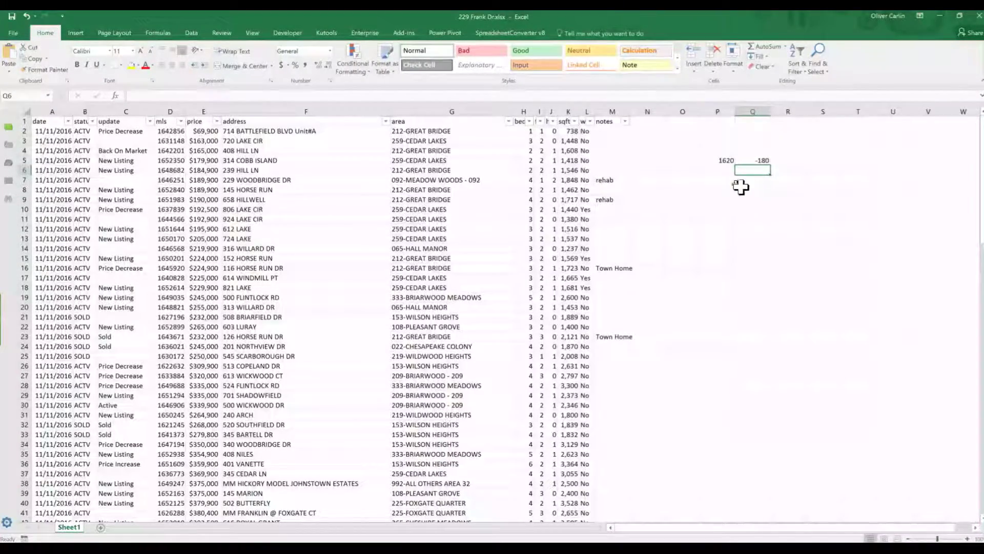
Calculate the upper square footage limit in cell P7 with the formula =1800+180
{"action": "left_click", "coordinate": [723, 180]}
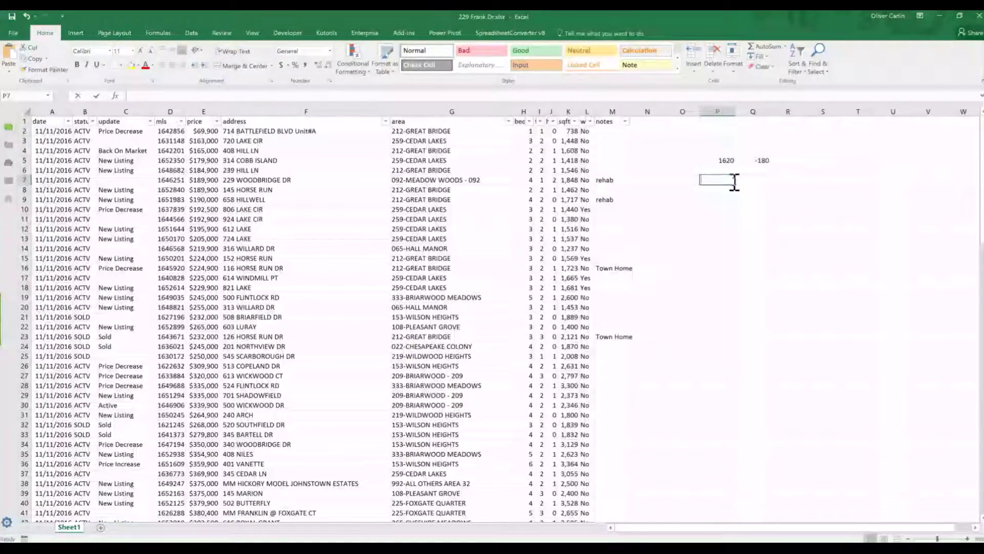
{"action": "type", "text": "=1800+180"}
{"action": "key", "text": "Return"}
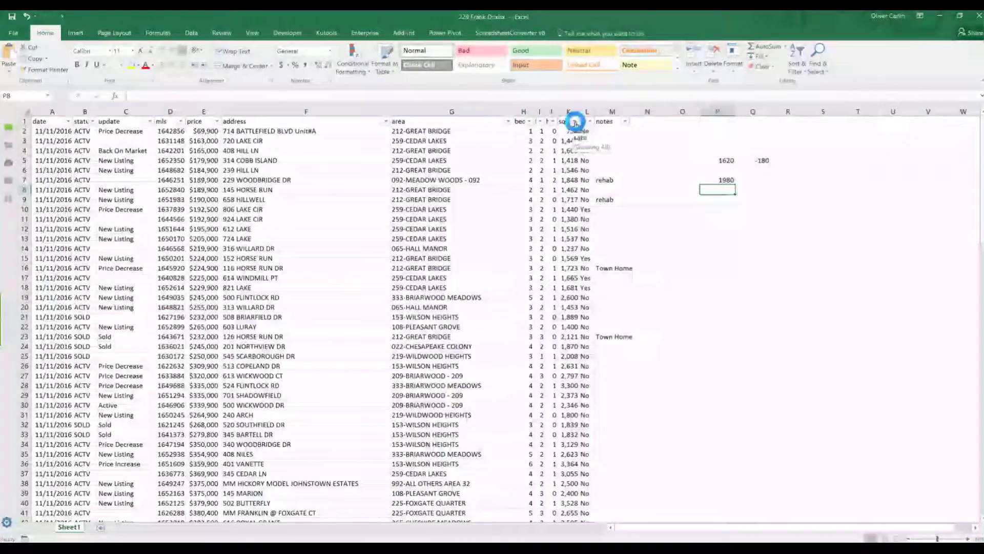
Start a custom filter on the sqft column with the first condition set to is greater than 1620
{"action": "left_click", "coordinate": [576, 121]}
{"action": "mouse_move", "coordinate": [558, 196]}
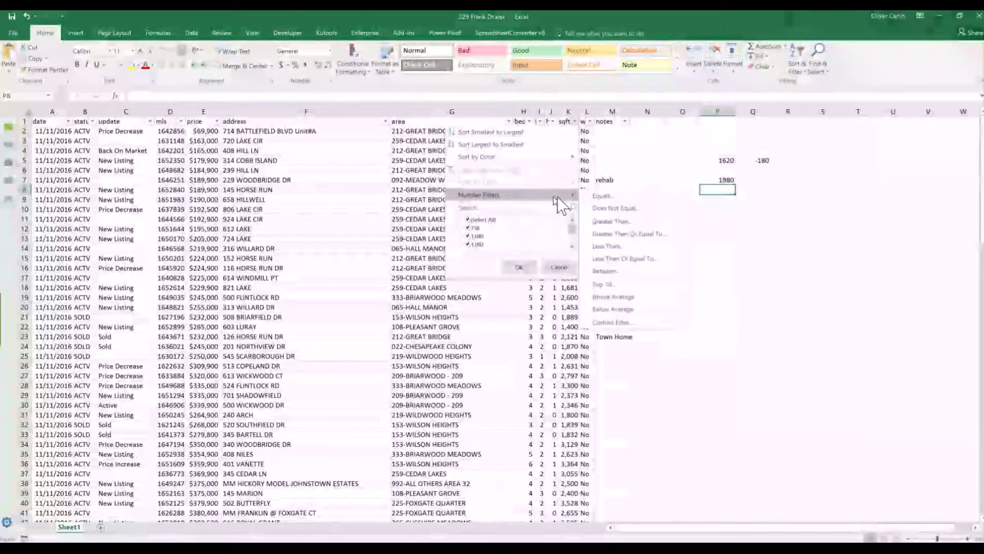
{"action": "left_click", "coordinate": [626, 322]}
{"action": "left_click_drag", "start_coordinate": [208, 60], "coordinate": [515, 220]}
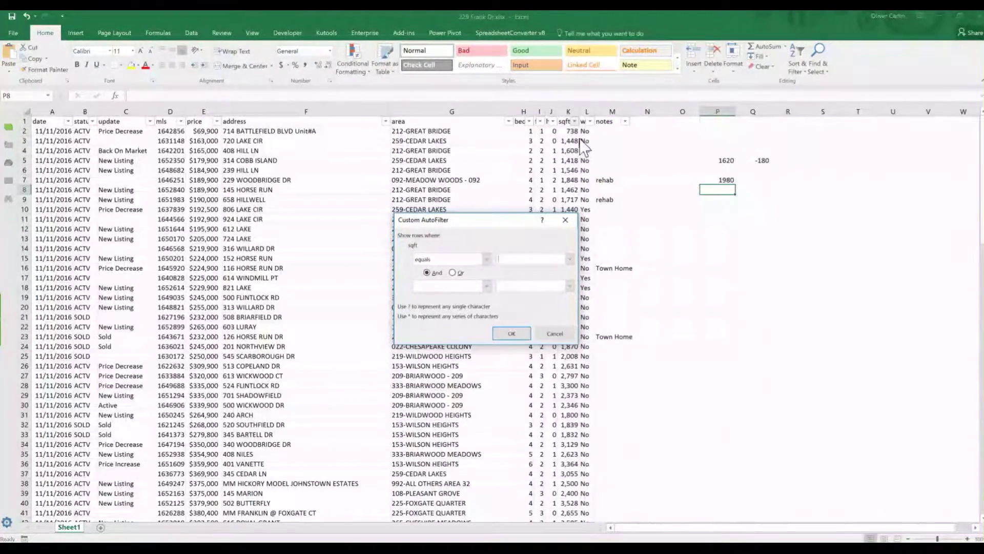
{"action": "left_click", "coordinate": [487, 260]}
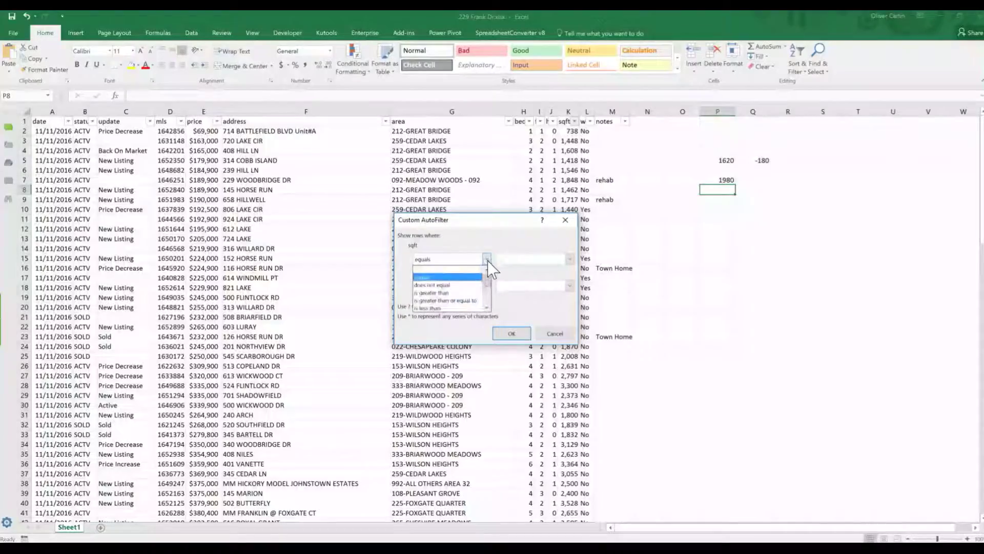
{"action": "left_click", "coordinate": [459, 292]}
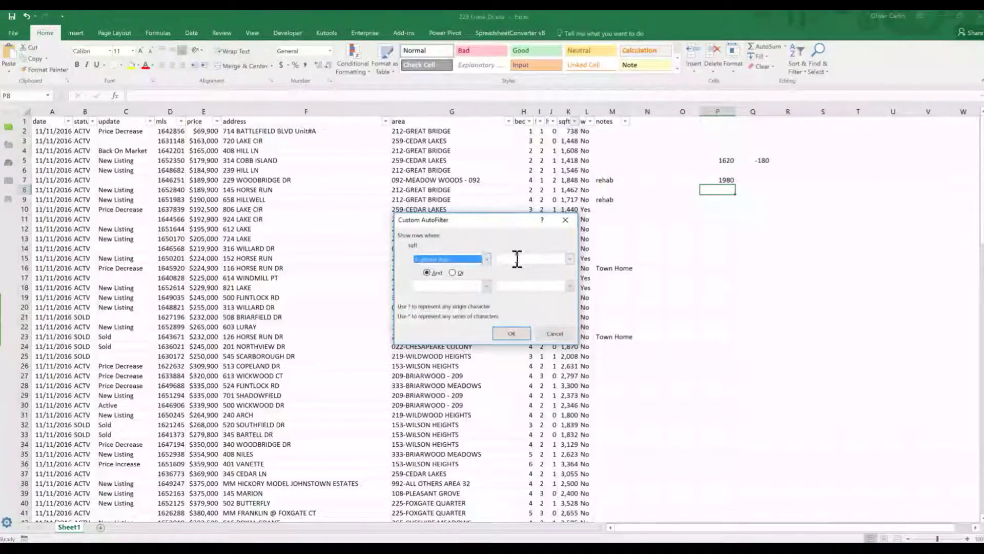
{"action": "left_click", "coordinate": [518, 260]}
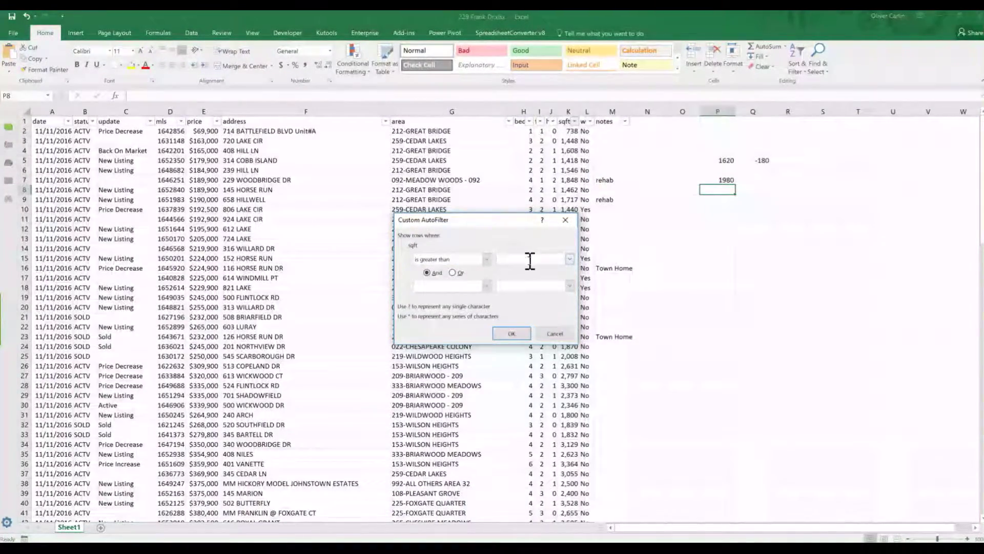
{"action": "type", "text": "1620"}
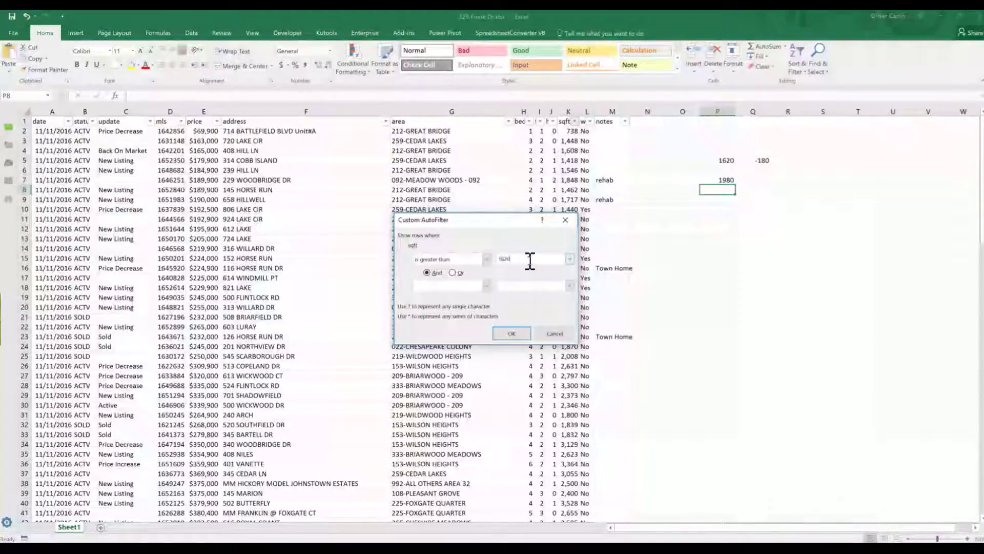
Add the second sqft condition, is less than 1980, joined with And, and apply the filter
{"action": "left_click", "coordinate": [485, 286]}
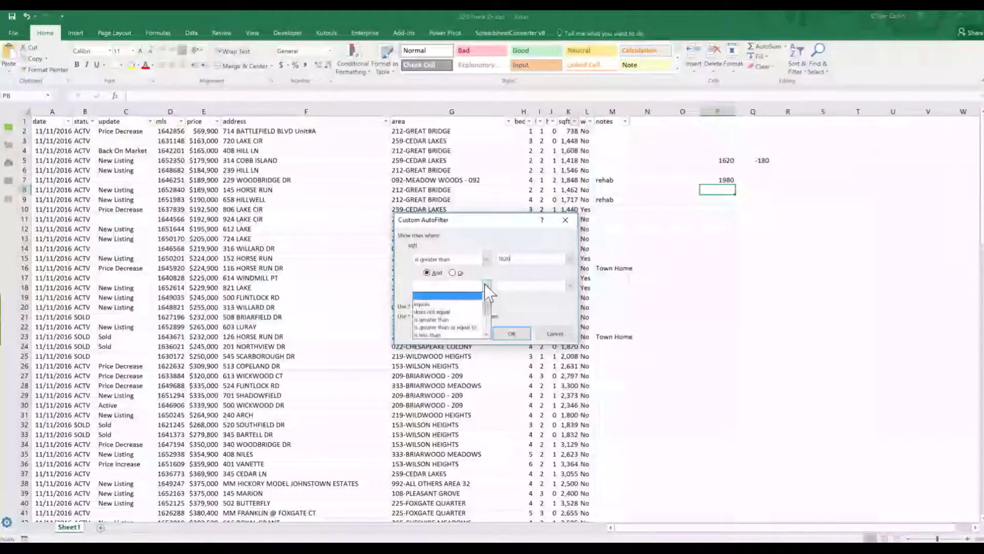
{"action": "left_click", "coordinate": [453, 334]}
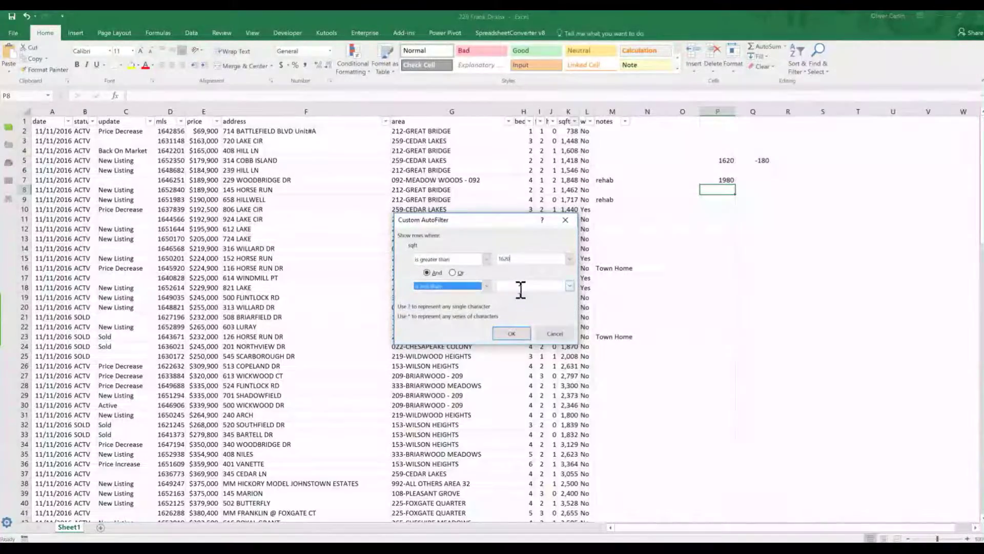
{"action": "key", "text": "Tab"}
{"action": "type", "text": "1980"}
{"action": "left_click", "coordinate": [521, 332]}
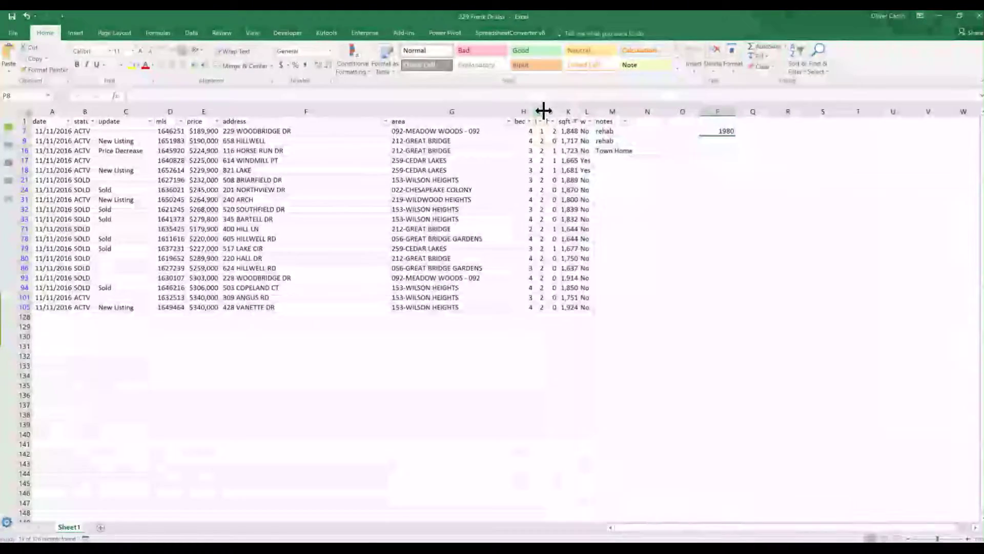
Widen the fb and hb columns and sort the filtered listings by price from smallest to largest
{"action": "left_click_drag", "start_coordinate": [544, 110], "coordinate": [575, 111]}
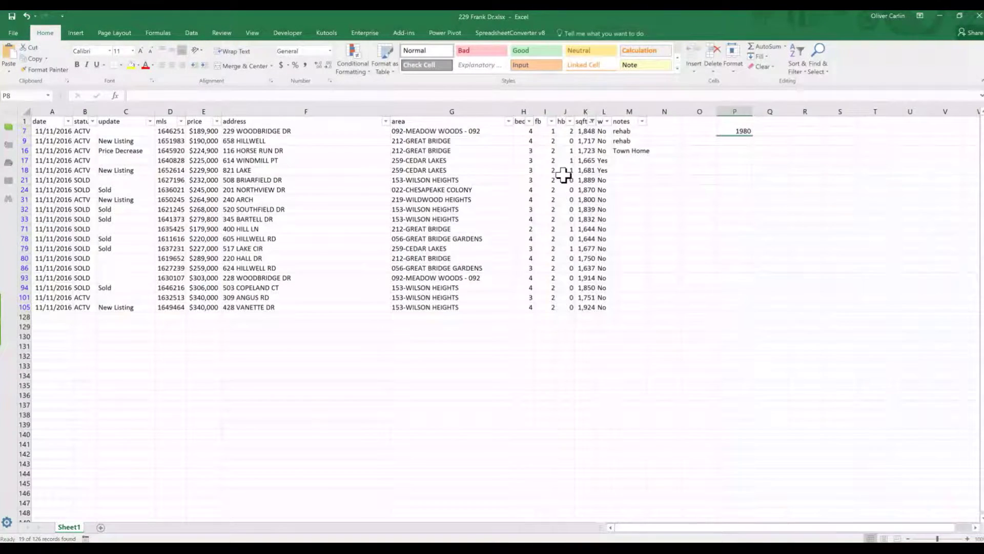
{"action": "left_click", "coordinate": [627, 133]}
{"action": "mouse_move", "coordinate": [634, 138]}
{"action": "left_mouse_down"}
{"action": "mouse_move", "coordinate": [637, 154]}
{"action": "mouse_move", "coordinate": [635, 137]}
{"action": "left_mouse_up"}
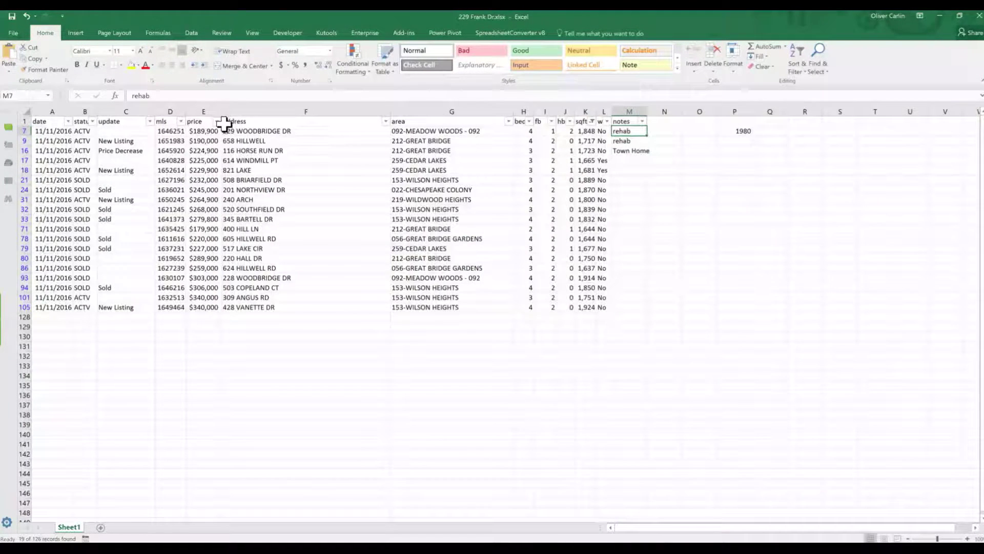
{"action": "left_click", "coordinate": [217, 121]}
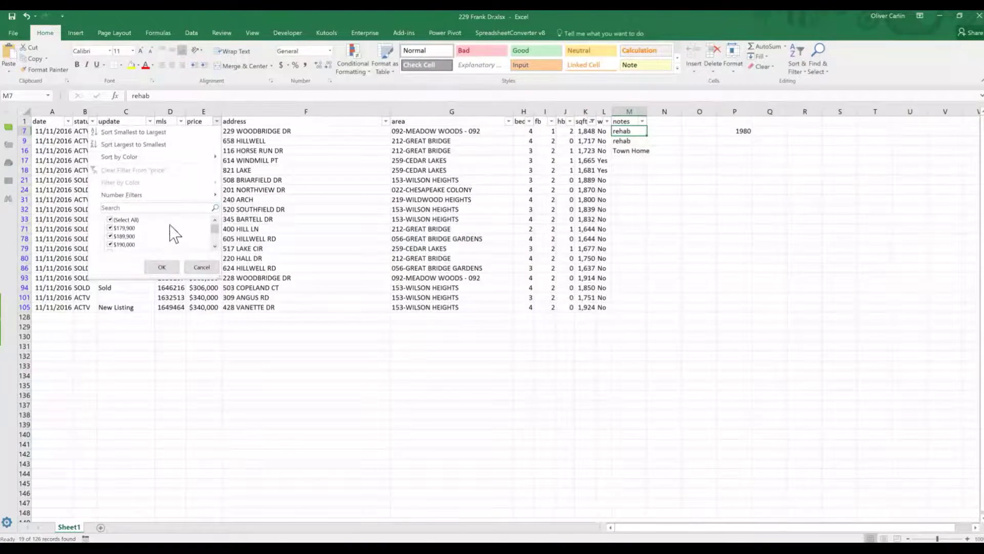
{"action": "left_click", "coordinate": [163, 132]}
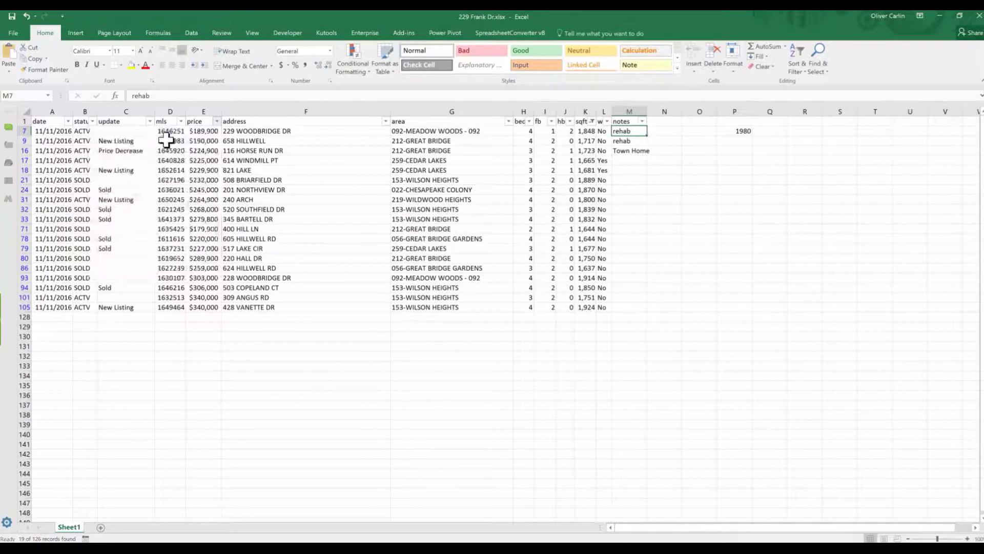
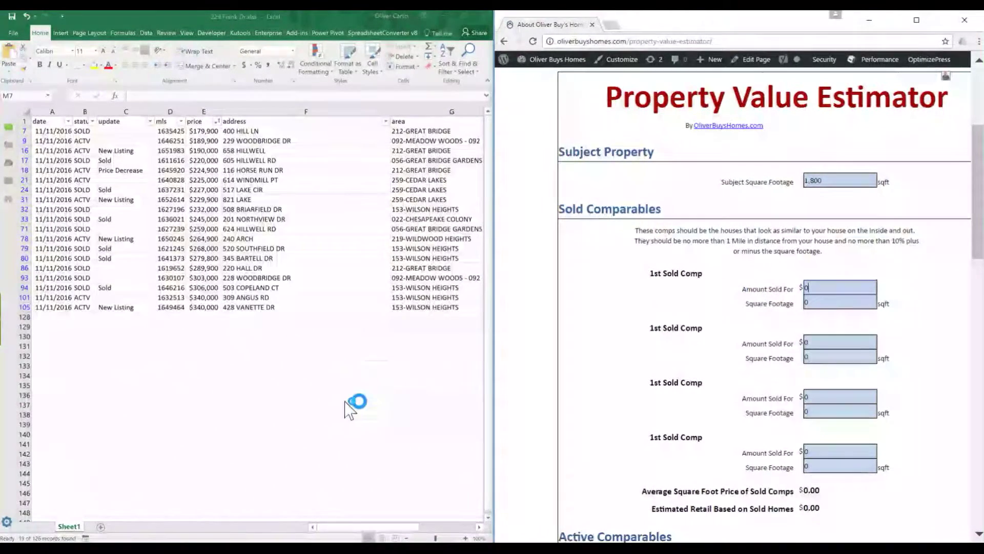
Copy the price in cell E17 for use in the first sold comp of the Property Value Estimator web page
{"action": "mouse_move", "coordinate": [368, 527]}
{"action": "left_mouse_down"}
{"action": "mouse_move", "coordinate": [420, 536]}
{"action": "mouse_move", "coordinate": [354, 535]}
{"action": "left_mouse_up"}
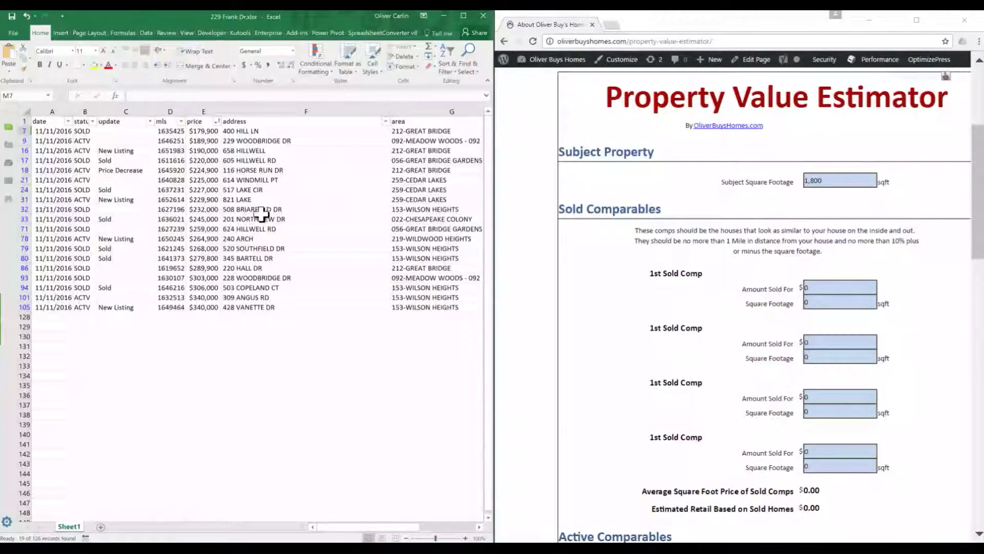
{"action": "left_click", "coordinate": [203, 161]}
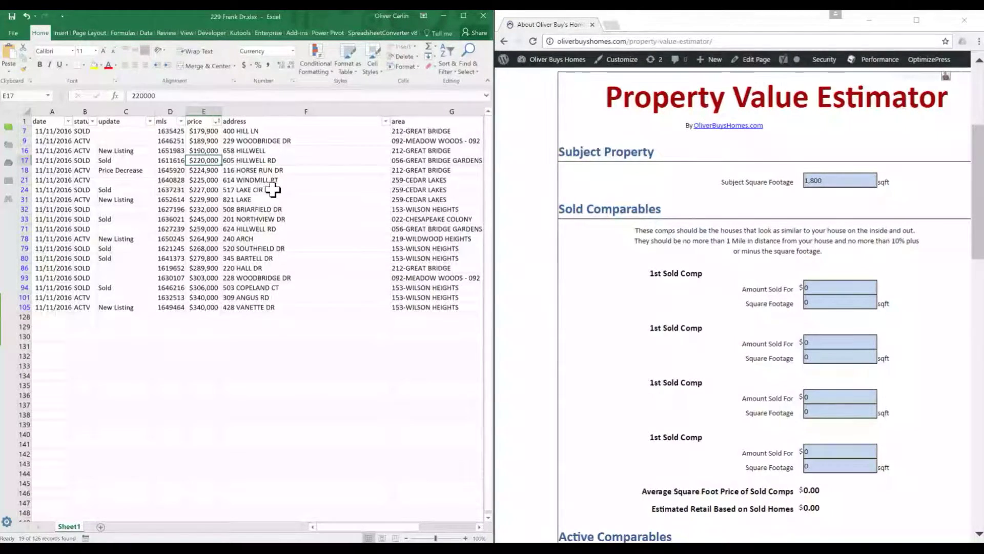
{"action": "key", "text": "ctrl+c"}
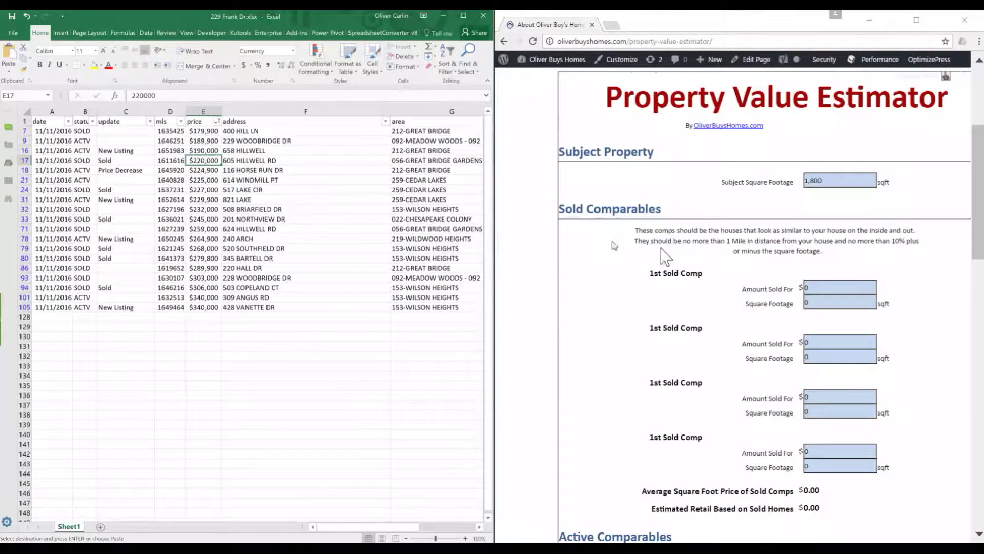
{"action": "left_click", "coordinate": [835, 288]}
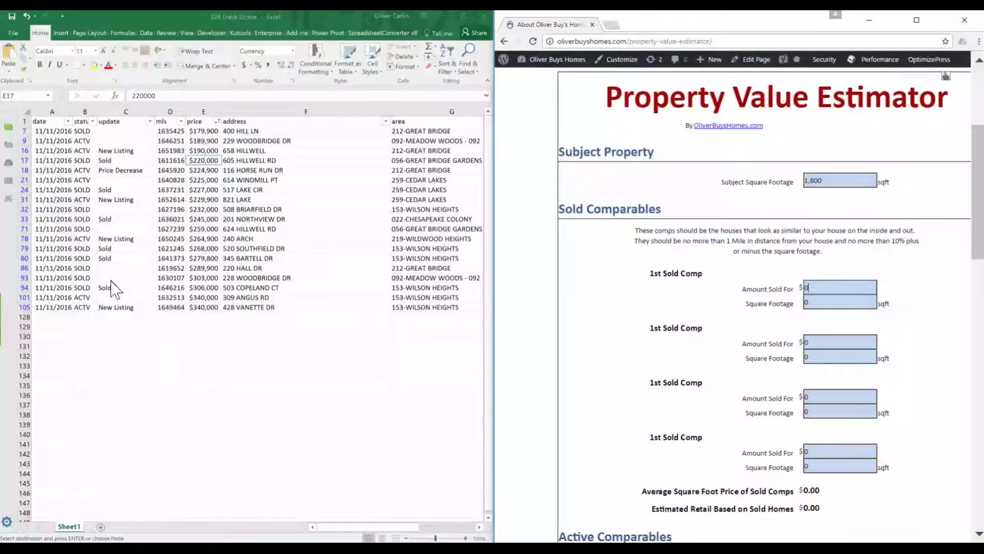
Return to the Excel sheet and filter the status column to show only SOLD listings
{"action": "key", "text": "alt+Tab"}
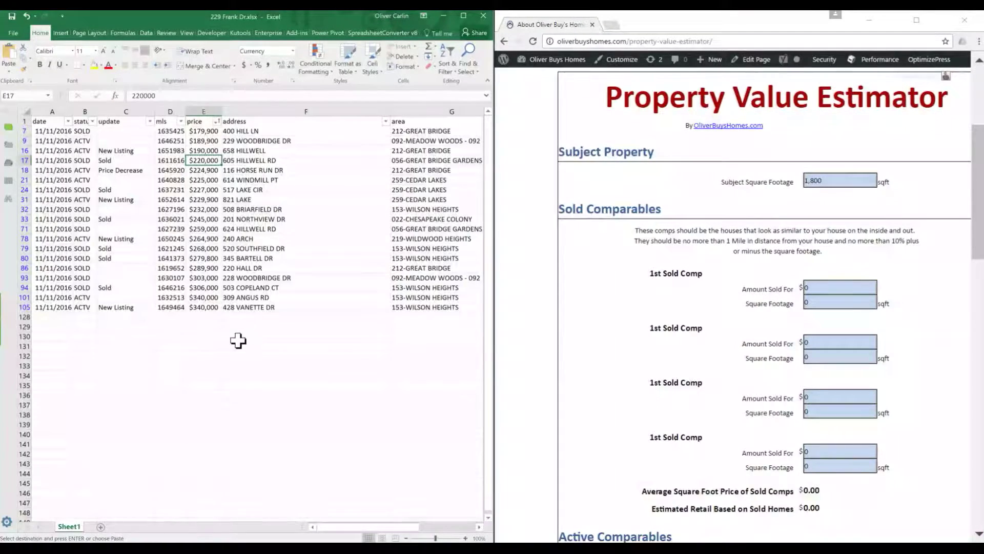
{"action": "left_click", "coordinate": [92, 121]}
{"action": "left_click", "coordinate": [21, 229]}
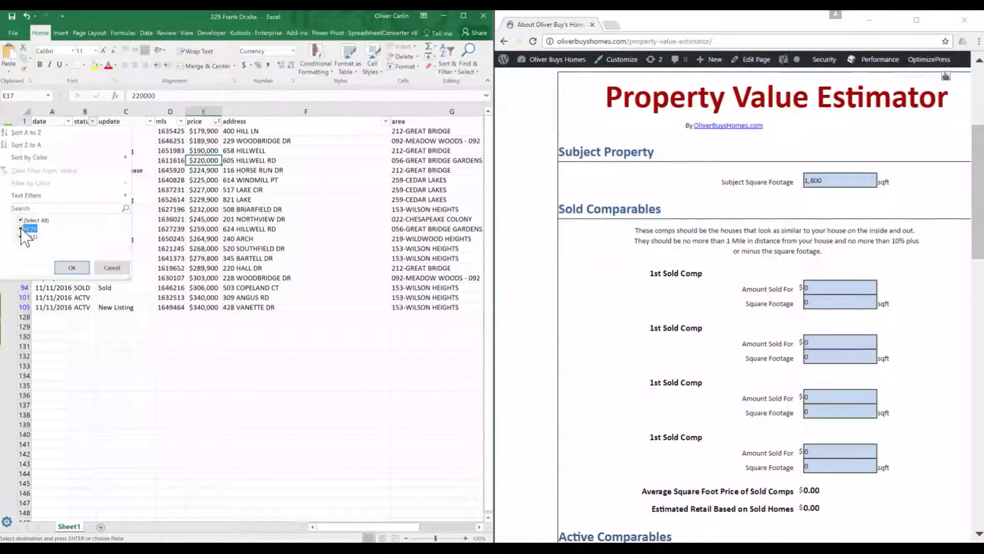
{"action": "left_click", "coordinate": [72, 267]}
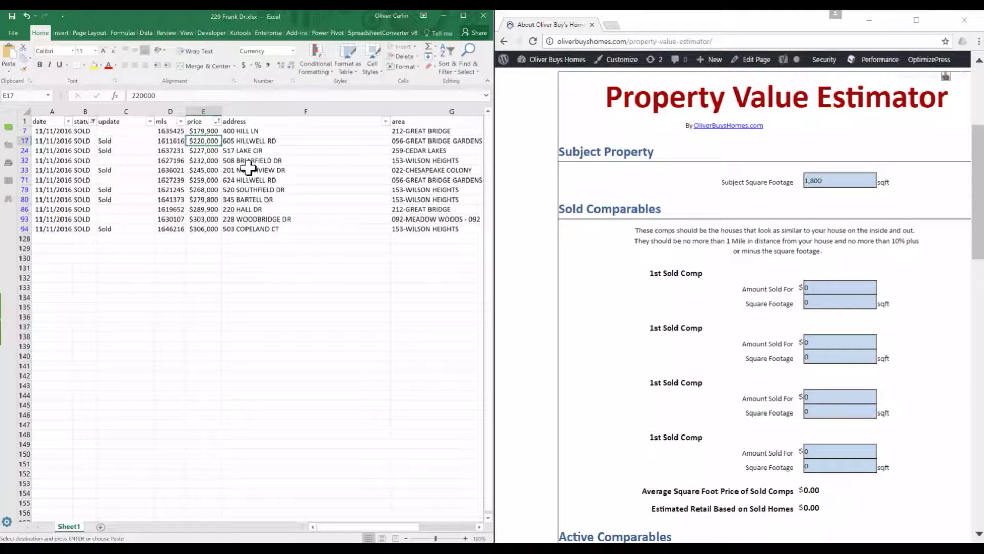
Replace the first sold comp's Amount Sold For on the estimator page with the copied price of 220,000
{"action": "left_click", "coordinate": [829, 290]}
{"action": "key", "text": "BackSpace"}
{"action": "key", "text": "ctrl+v"}
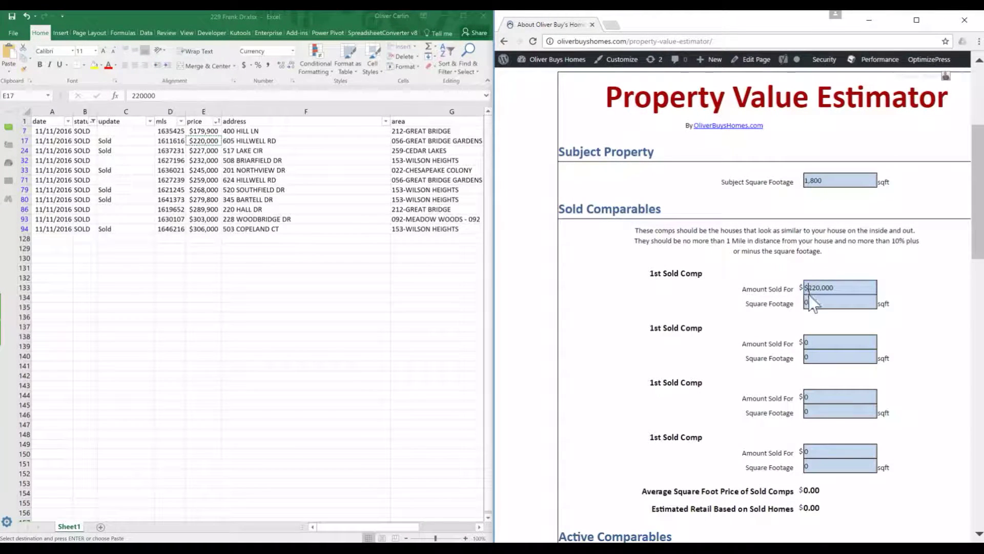
Copy the square footage from cell K17 into the first sold comp's Square Footage as 1,644
{"action": "left_click", "coordinate": [830, 302]}
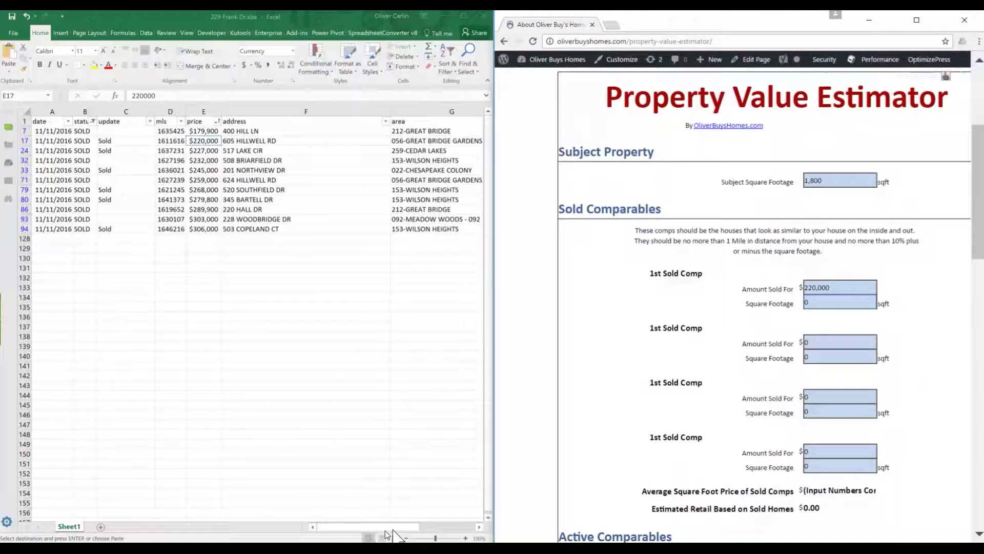
{"action": "left_click", "coordinate": [479, 527]}
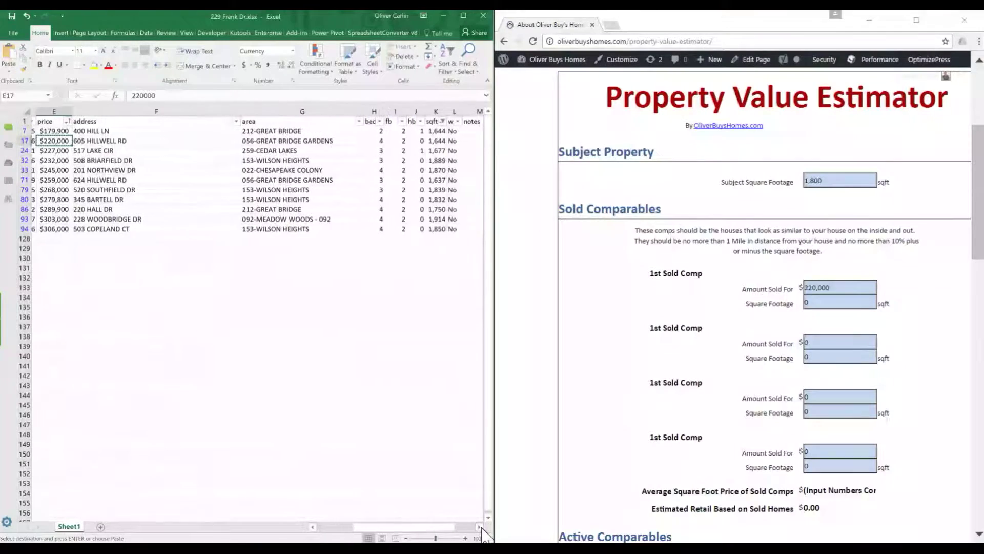
{"action": "left_click", "coordinate": [435, 142]}
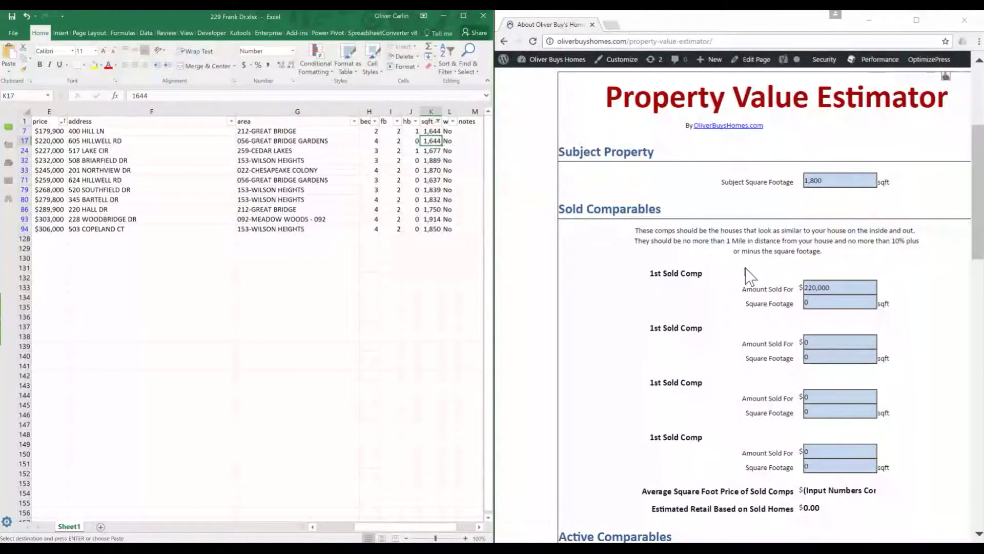
{"action": "left_click", "coordinate": [830, 303]}
{"action": "key", "text": "ctrl+v"}
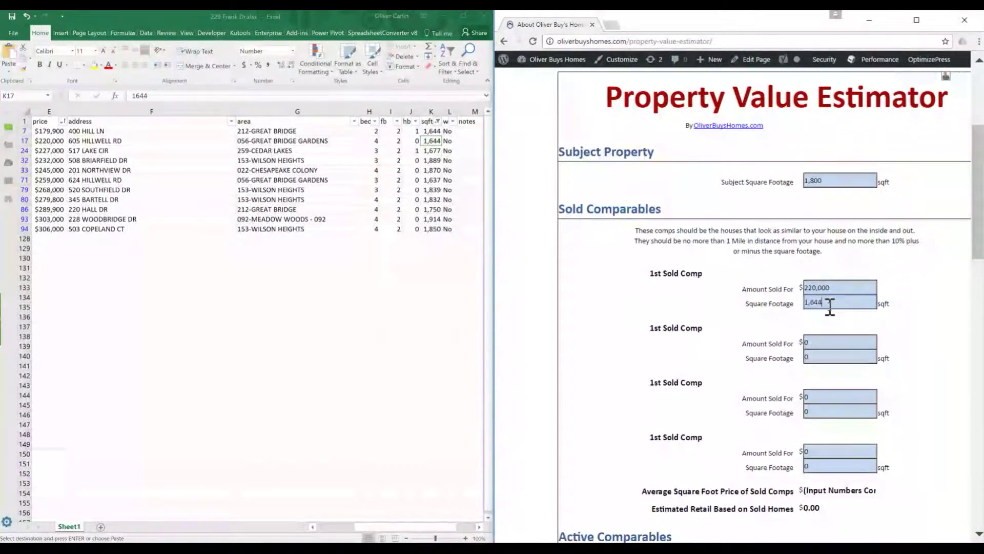
Fill in the remaining three sold comps with 227,000 and 1,677 sqft, 232,000 and 1,889 sqft, and 245,000 and 1,870 sqft
{"action": "left_click", "coordinate": [828, 343]}
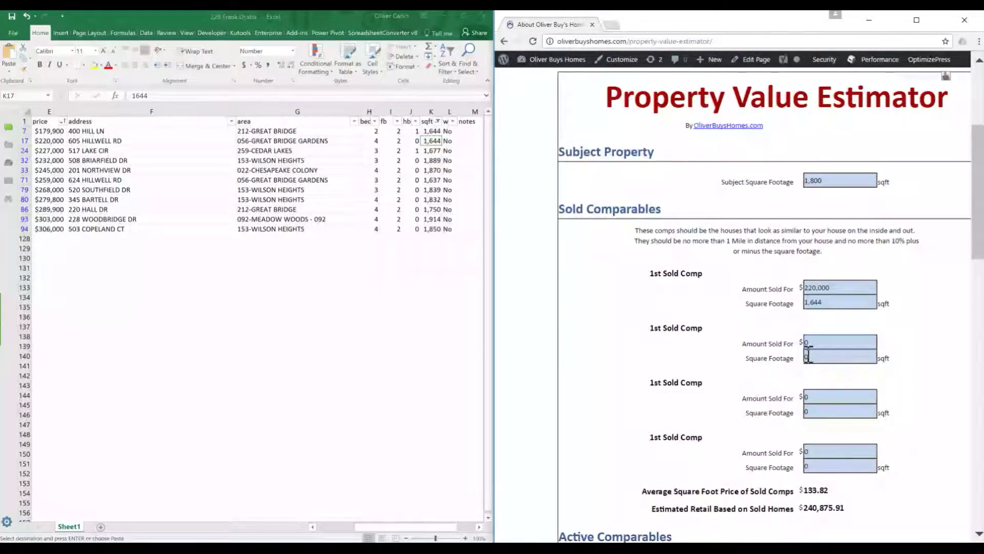
{"action": "left_click", "coordinate": [408, 529]}
{"action": "mouse_move", "coordinate": [391, 527]}
{"action": "left_mouse_down"}
{"action": "mouse_move", "coordinate": [380, 526]}
{"action": "mouse_move", "coordinate": [429, 530]}
{"action": "mouse_move", "coordinate": [385, 533]}
{"action": "left_mouse_up"}
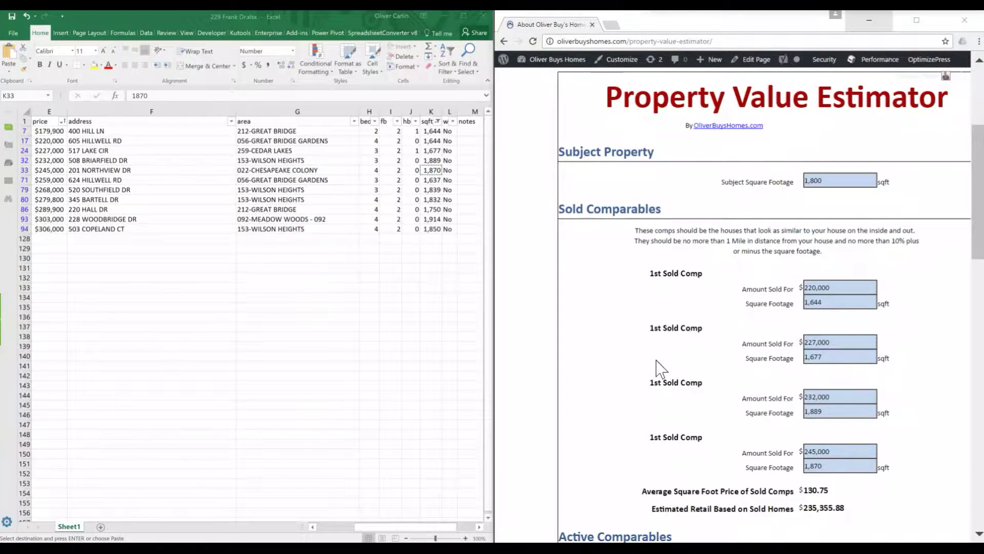
Review the estimated retail value based on sold homes and the Active Comparables section, and return to the sheet's status column
{"action": "scroll", "coordinate": [779, 351], "scroll_direction": "down", "scroll_amount": 3}
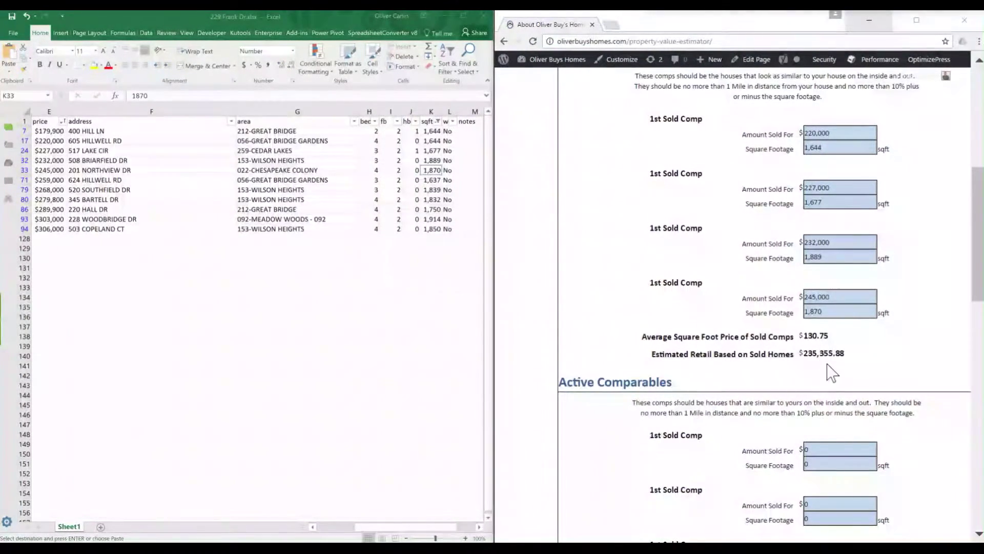
{"action": "scroll", "coordinate": [836, 362], "scroll_direction": "up", "scroll_amount": 3}
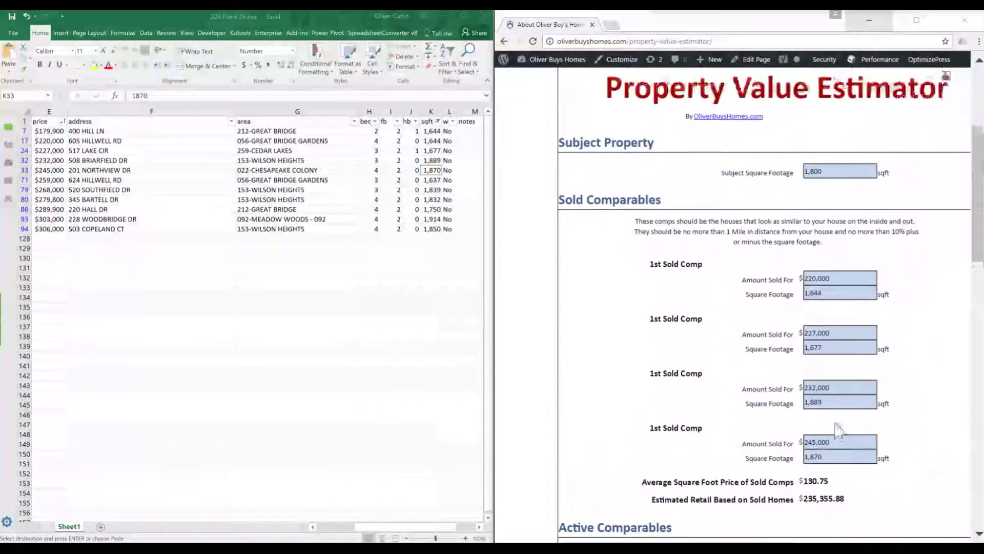
{"action": "scroll", "coordinate": [816, 446], "scroll_direction": "down", "scroll_amount": 1}
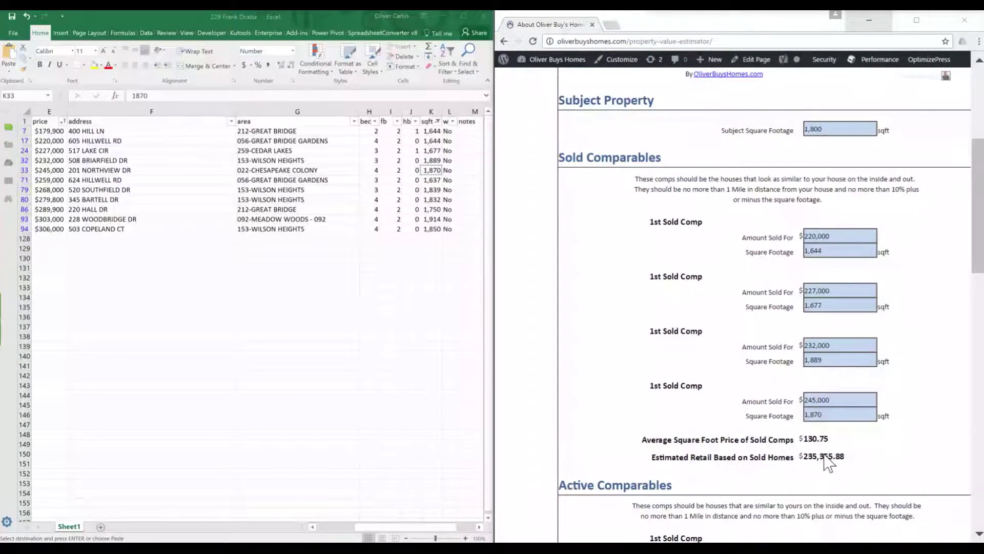
{"action": "scroll", "coordinate": [825, 451], "scroll_direction": "down", "scroll_amount": 2}
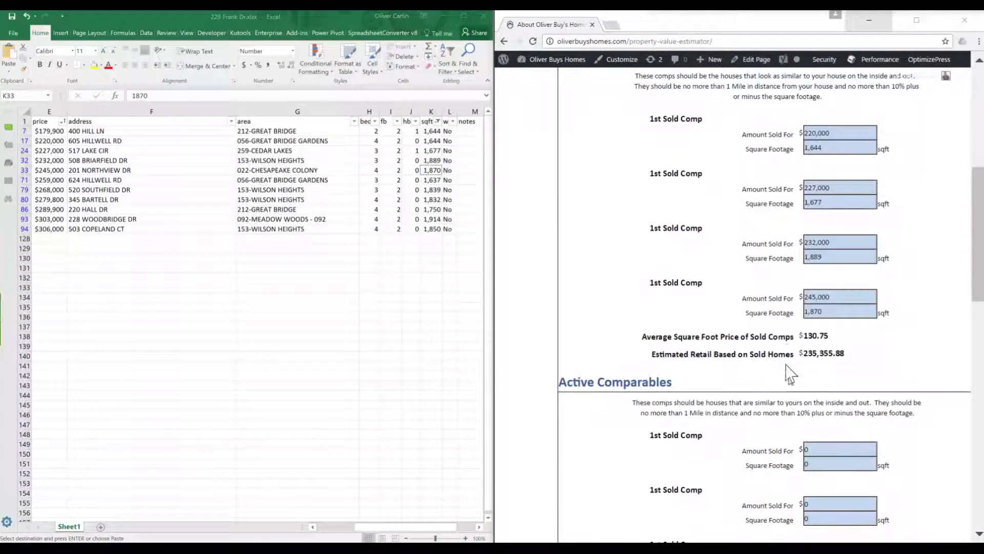
{"action": "scroll", "coordinate": [819, 374], "scroll_direction": "down", "scroll_amount": 5}
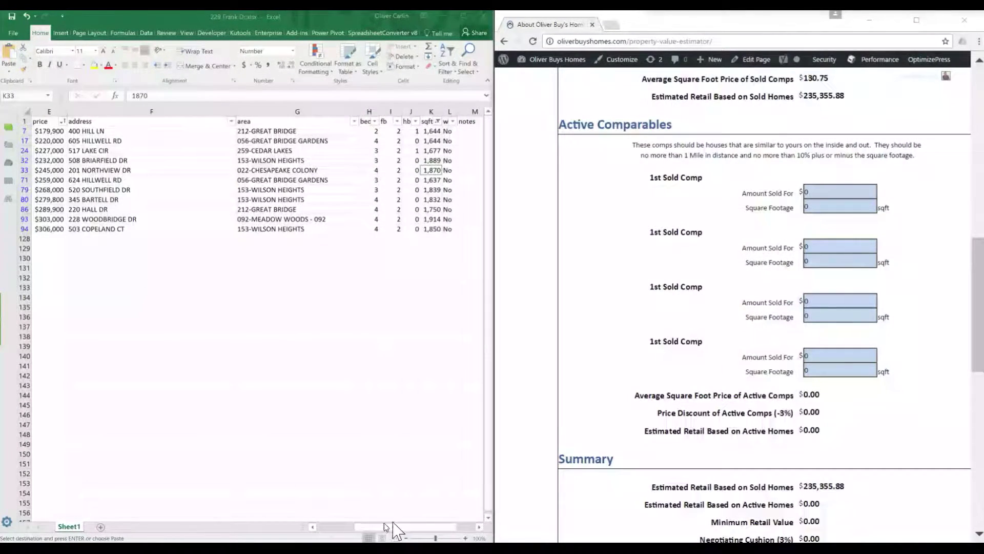
{"action": "left_click", "coordinate": [369, 527]}
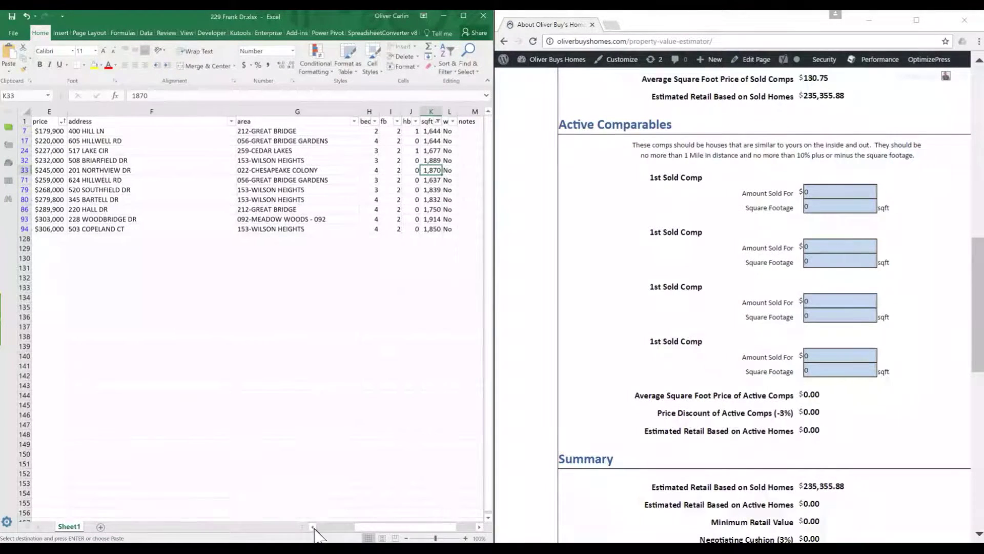
{"action": "left_click", "coordinate": [319, 528]}
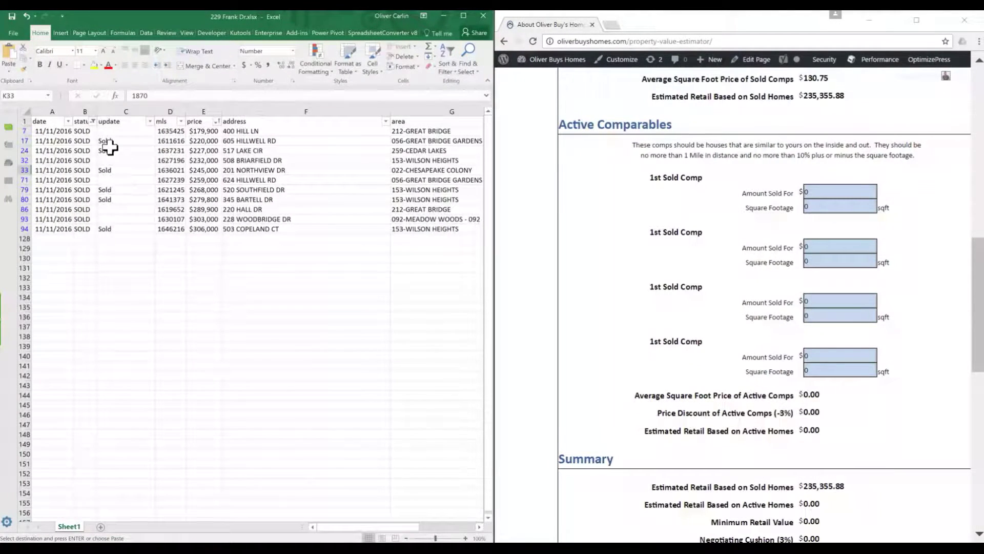
Change the sheet's status filter from SOLD to show only the ACTV listings
{"action": "left_click", "coordinate": [93, 121]}
{"action": "left_click", "coordinate": [20, 228]}
{"action": "left_click", "coordinate": [20, 236]}
{"action": "left_click", "coordinate": [72, 269]}
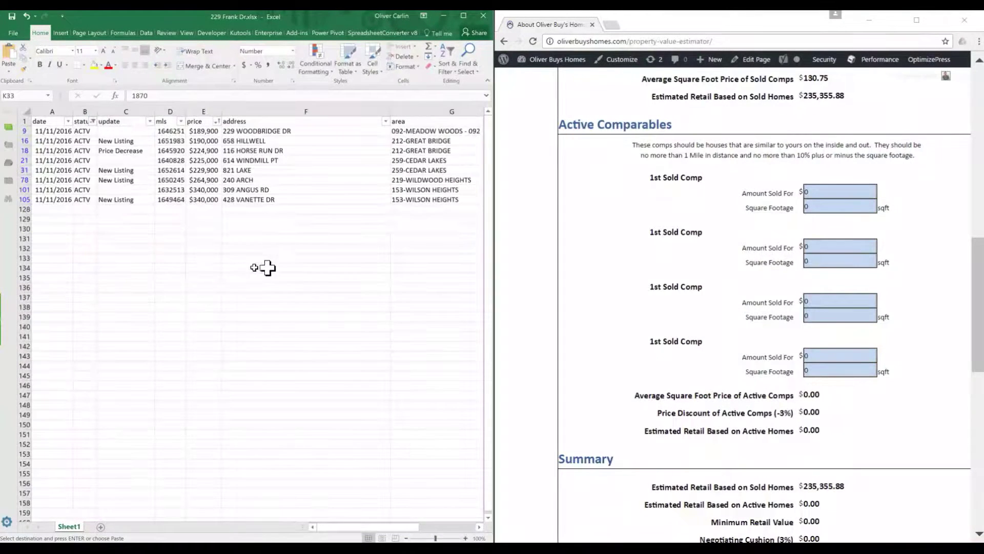
Fill in the four active comps with 224,900 and 1,723 sqft, 225,000 and 1,665 sqft, 229,900 and 1,681 sqft, and 264,900 and 1,800 sqft
{"action": "left_click", "coordinate": [803, 220]}
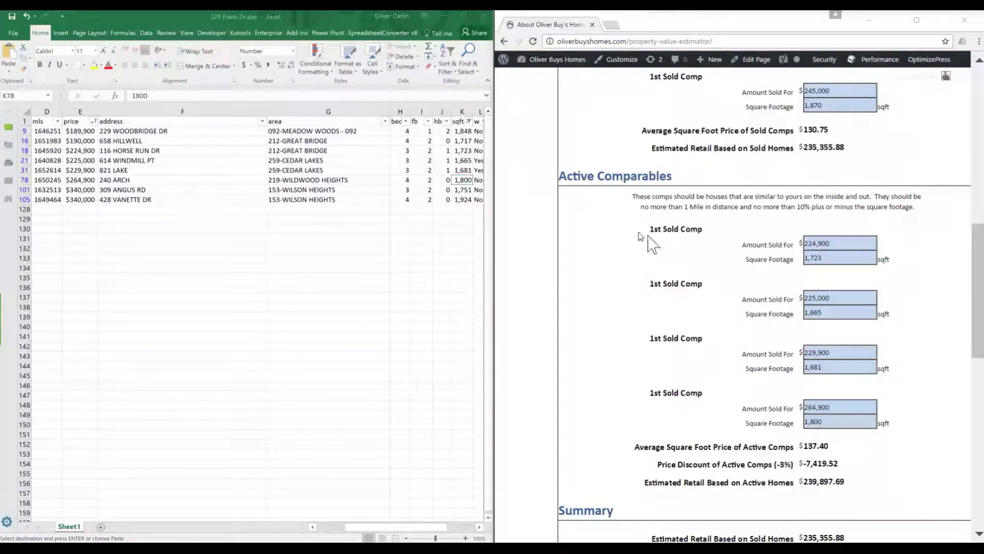
Compare the entered sold comps with the active comps, including their average square foot prices and retail estimates
{"action": "scroll", "coordinate": [691, 303], "scroll_direction": "up", "scroll_amount": 4}
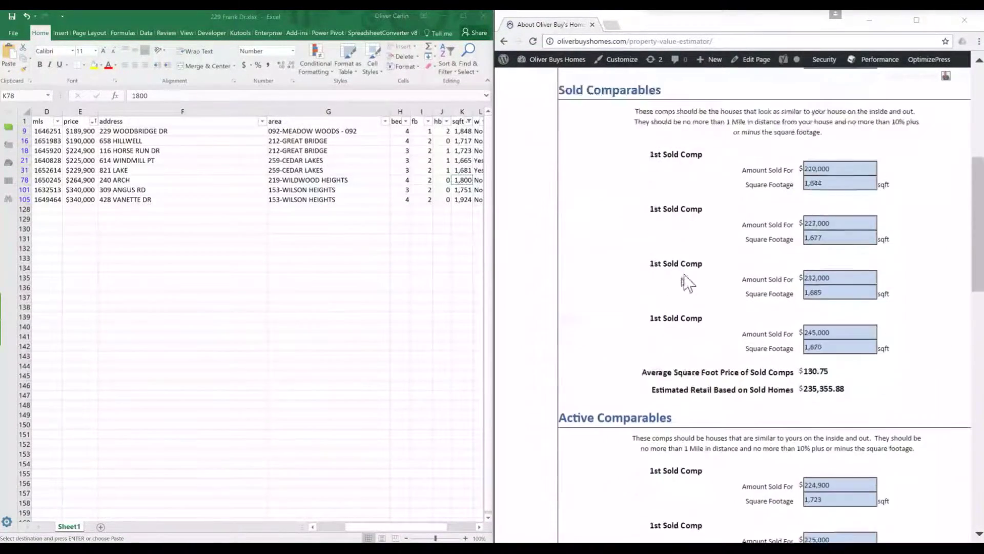
{"action": "scroll", "coordinate": [690, 254], "scroll_direction": "down", "scroll_amount": 7}
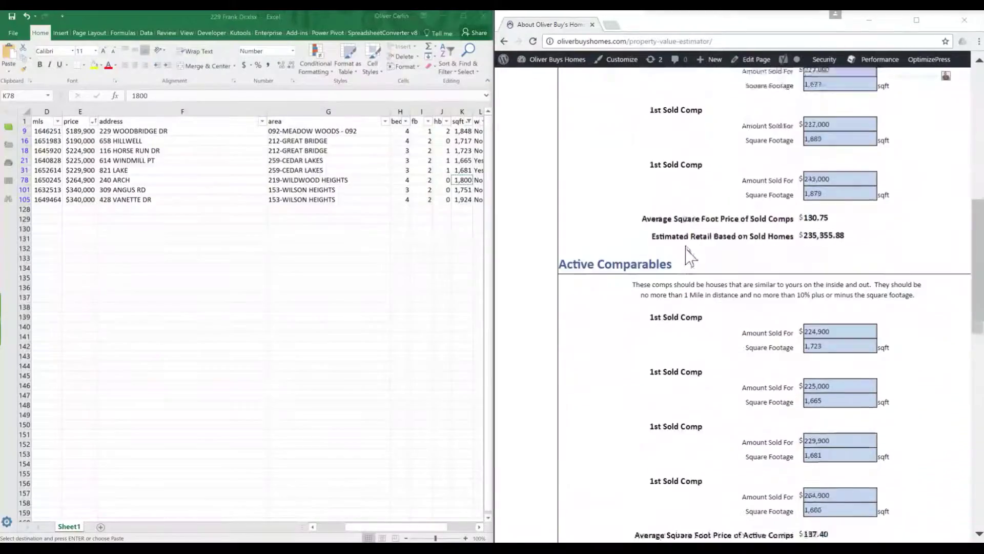
{"action": "scroll", "coordinate": [687, 259], "scroll_direction": "up", "scroll_amount": 5}
{"action": "scroll", "coordinate": [687, 231], "scroll_direction": "up", "scroll_amount": 1}
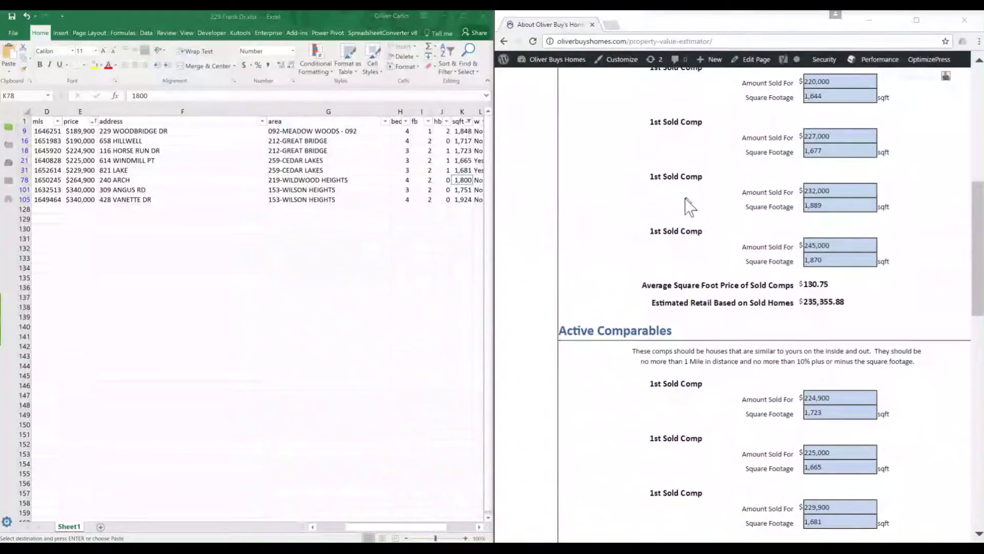
{"action": "scroll", "coordinate": [674, 194], "scroll_direction": "up", "scroll_amount": 2}
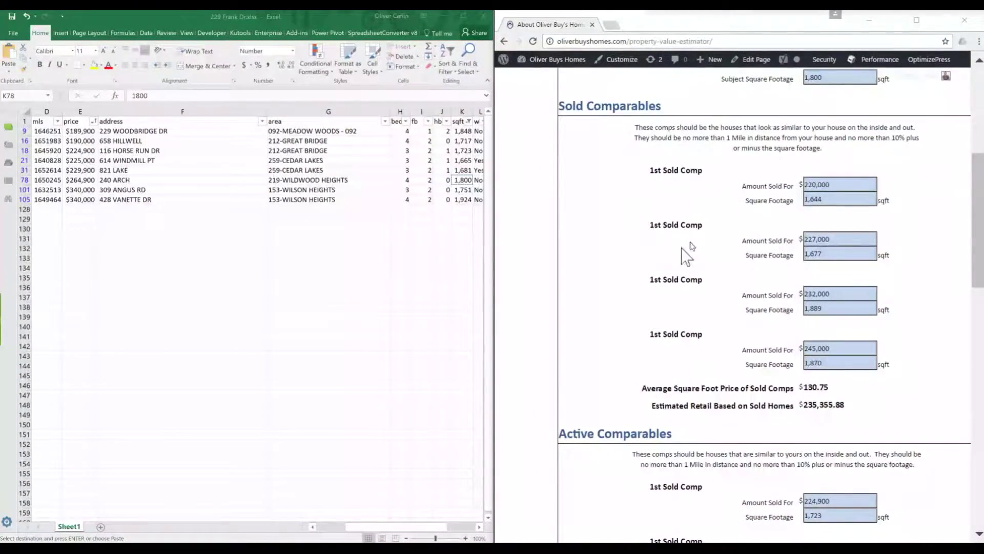
{"action": "scroll", "coordinate": [692, 358], "scroll_direction": "down", "scroll_amount": 5}
{"action": "scroll", "coordinate": [744, 410], "scroll_direction": "down", "scroll_amount": 2}
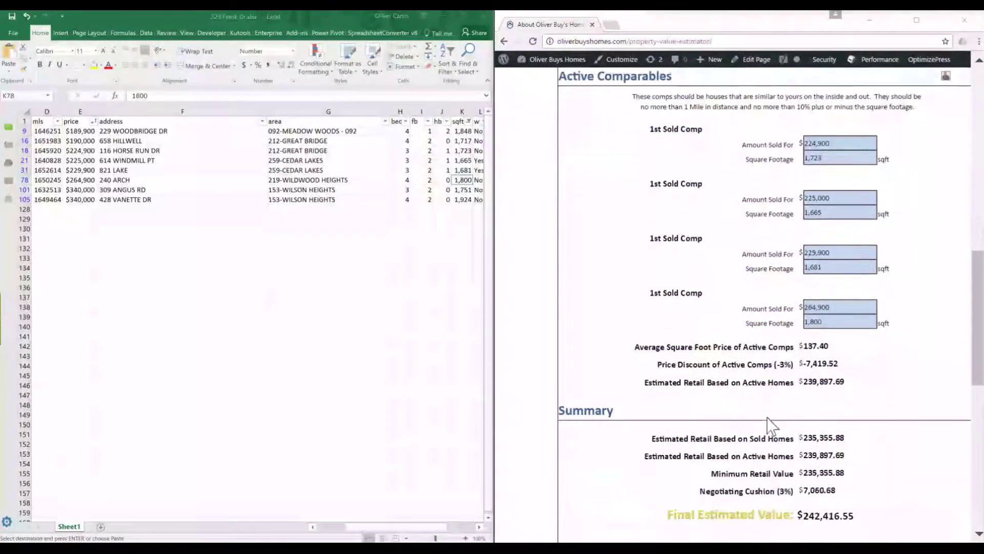
{"action": "scroll", "coordinate": [812, 336], "scroll_direction": "down", "scroll_amount": 2}
{"action": "scroll", "coordinate": [815, 334], "scroll_direction": "up", "scroll_amount": 3}
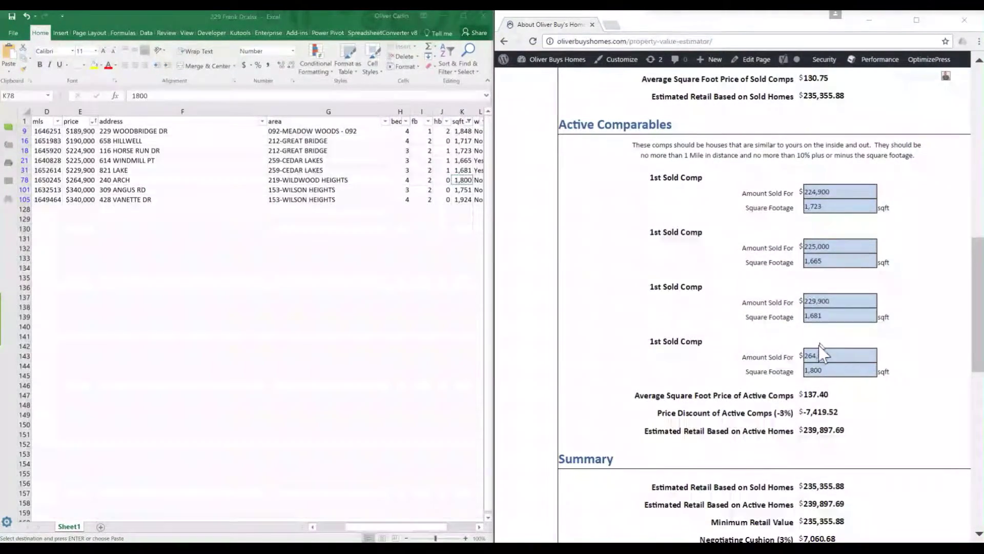
{"action": "scroll", "coordinate": [819, 342], "scroll_direction": "down", "scroll_amount": 3}
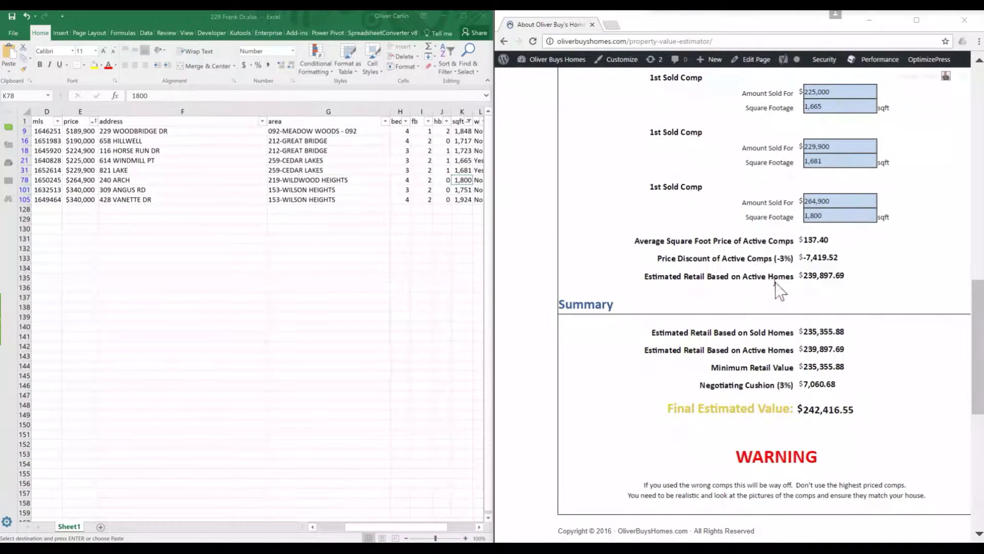
Review the Summary's minimum retail value, negotiating cushion, final estimated value and warning against the comps they are based on
{"action": "scroll", "coordinate": [893, 294], "scroll_direction": "up", "scroll_amount": 6}
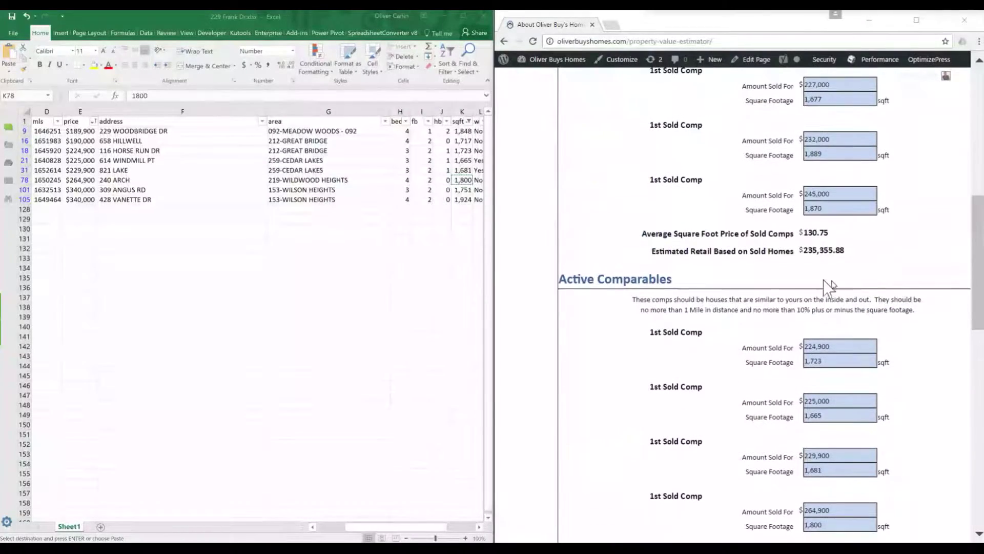
{"action": "scroll", "coordinate": [820, 259], "scroll_direction": "down", "scroll_amount": 5}
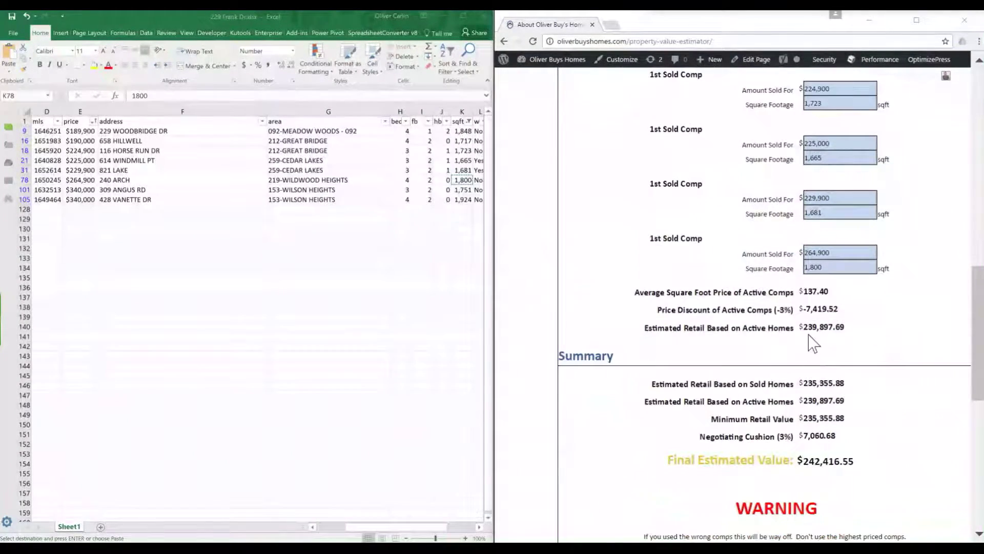
{"action": "scroll", "coordinate": [814, 341], "scroll_direction": "up", "scroll_amount": 1}
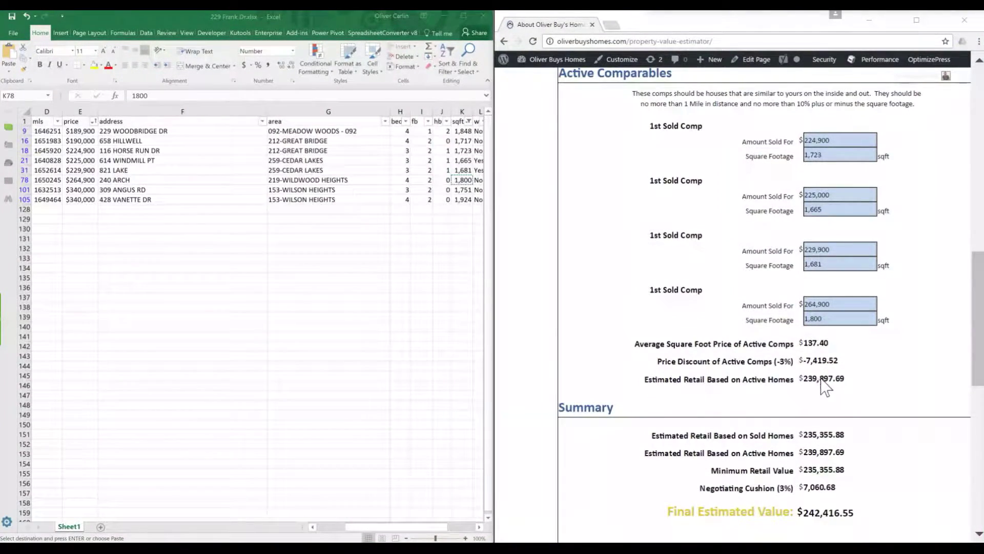
{"action": "scroll", "coordinate": [820, 369], "scroll_direction": "up", "scroll_amount": 7}
{"action": "scroll", "coordinate": [810, 318], "scroll_direction": "down", "scroll_amount": 2}
{"action": "scroll", "coordinate": [813, 333], "scroll_direction": "down", "scroll_amount": 5}
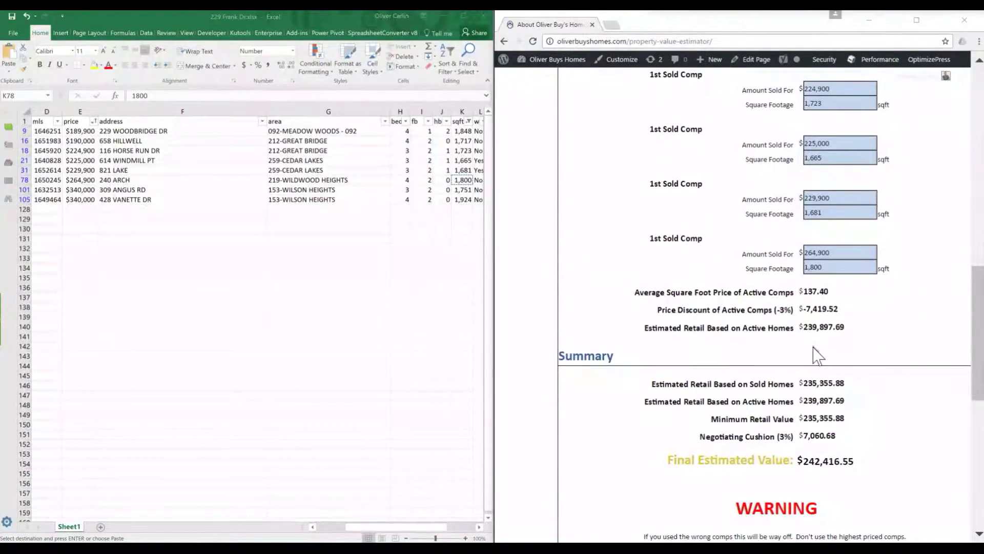
{"action": "scroll", "coordinate": [818, 354], "scroll_direction": "down", "scroll_amount": 2}
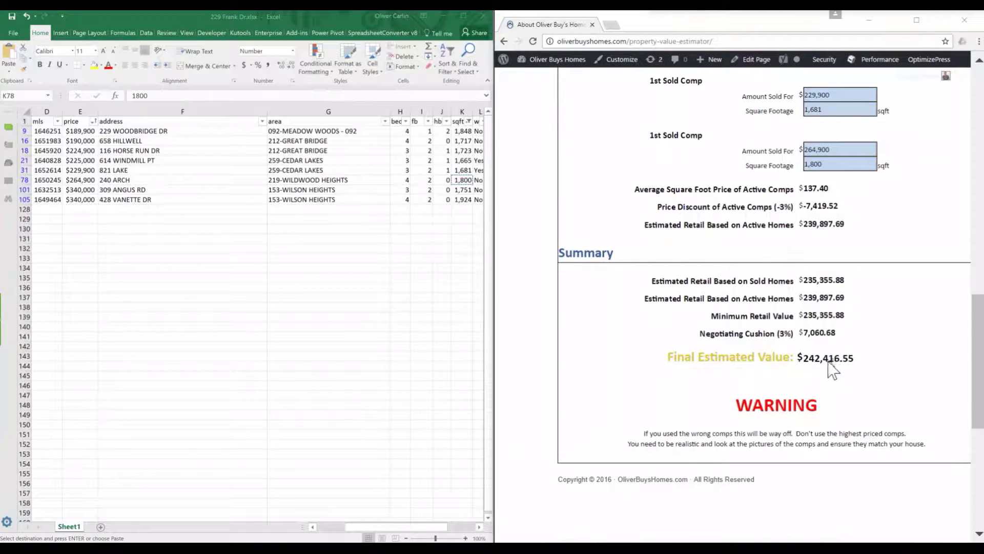
{"action": "scroll", "coordinate": [830, 382], "scroll_direction": "down", "scroll_amount": 3}
{"action": "scroll", "coordinate": [823, 373], "scroll_direction": "up", "scroll_amount": 4}
{"action": "scroll", "coordinate": [835, 285], "scroll_direction": "up", "scroll_amount": 10}
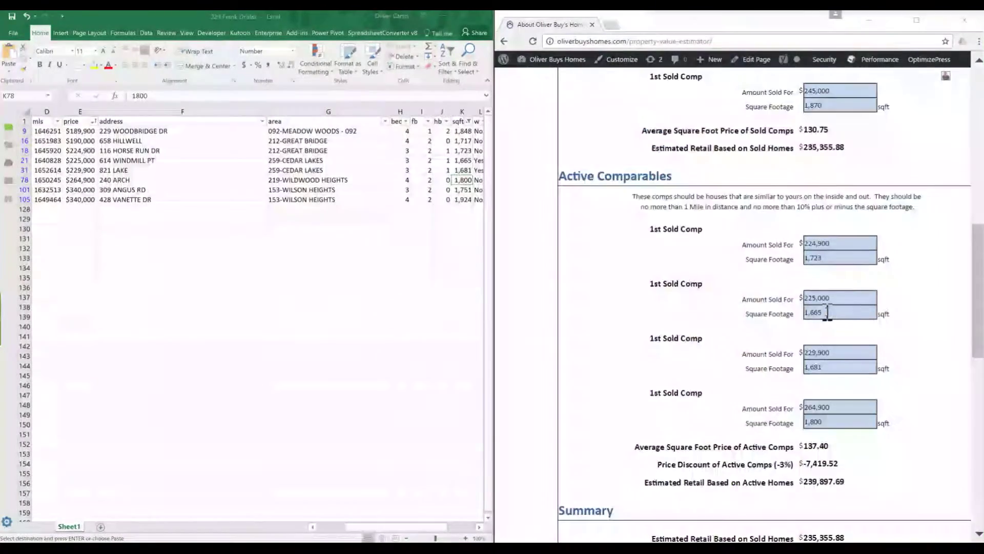
{"action": "scroll", "coordinate": [828, 322], "scroll_direction": "down", "scroll_amount": 8}
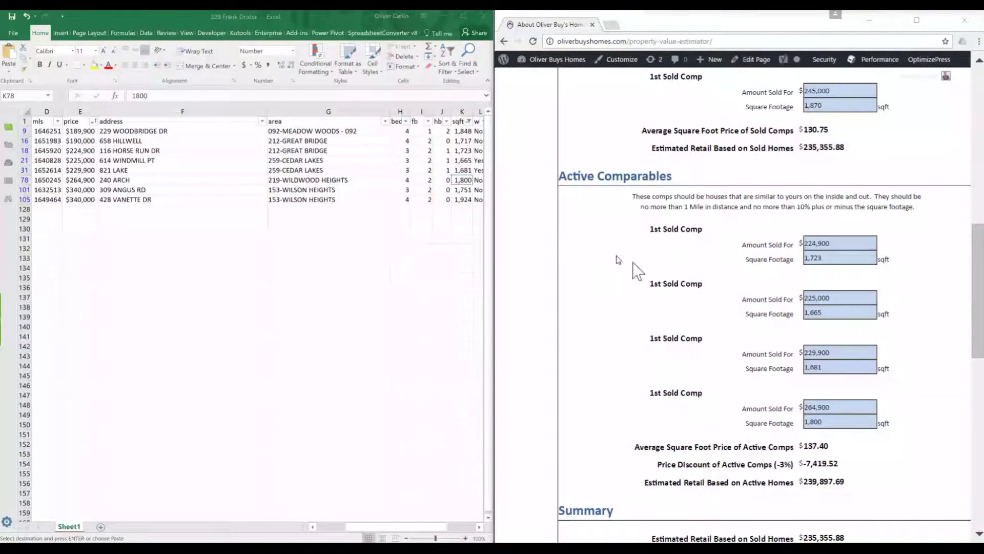
{"action": "scroll", "coordinate": [707, 308], "scroll_direction": "down", "scroll_amount": 1}
{"action": "scroll", "coordinate": [697, 304], "scroll_direction": "up", "scroll_amount": 2}
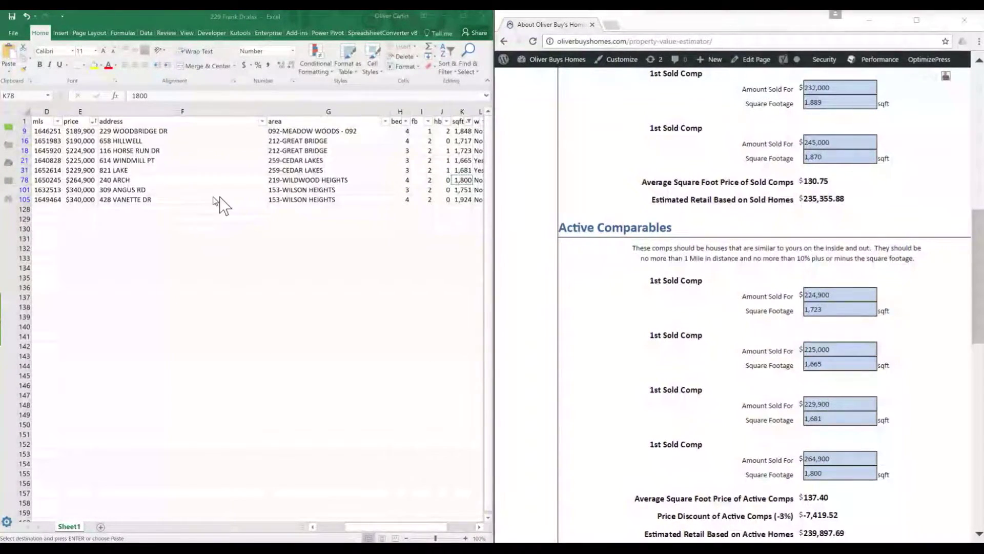
Switch to the sold Virginia Beach home's listing on Zillow and expand its facts to show the additional features
{"action": "left_click", "coordinate": [536, 225]}
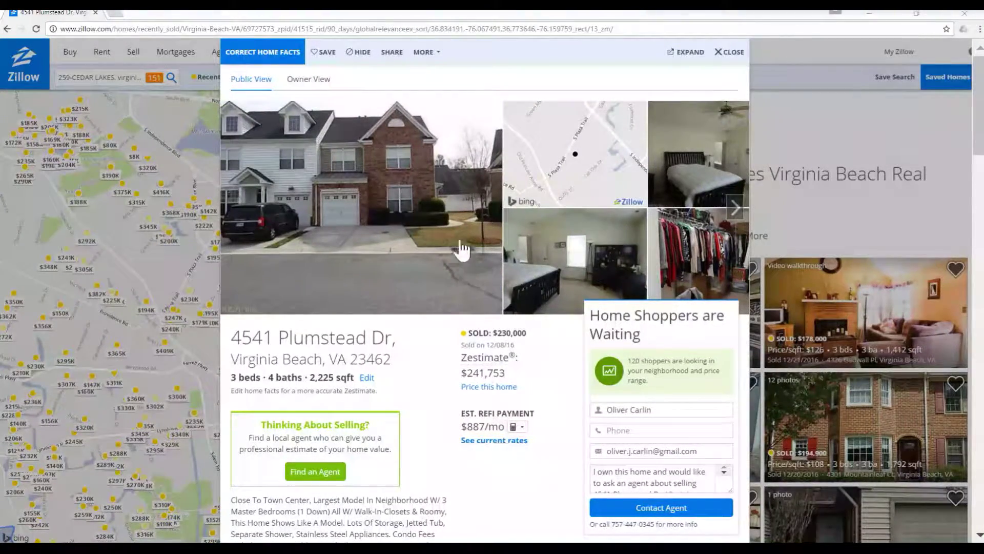
{"action": "scroll", "coordinate": [364, 410], "scroll_direction": "down", "scroll_amount": 5}
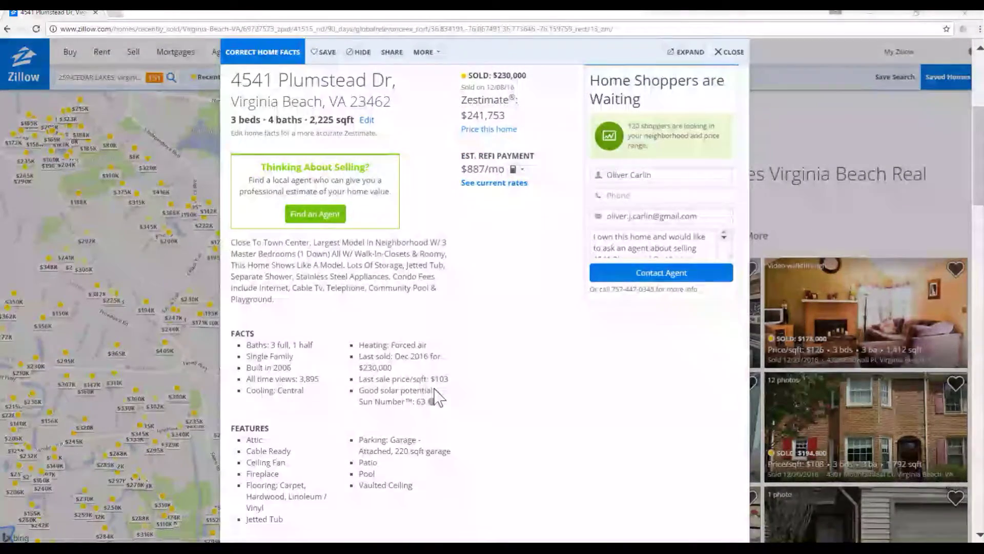
{"action": "scroll", "coordinate": [436, 384], "scroll_direction": "up", "scroll_amount": 1}
{"action": "scroll", "coordinate": [434, 377], "scroll_direction": "down", "scroll_amount": 4}
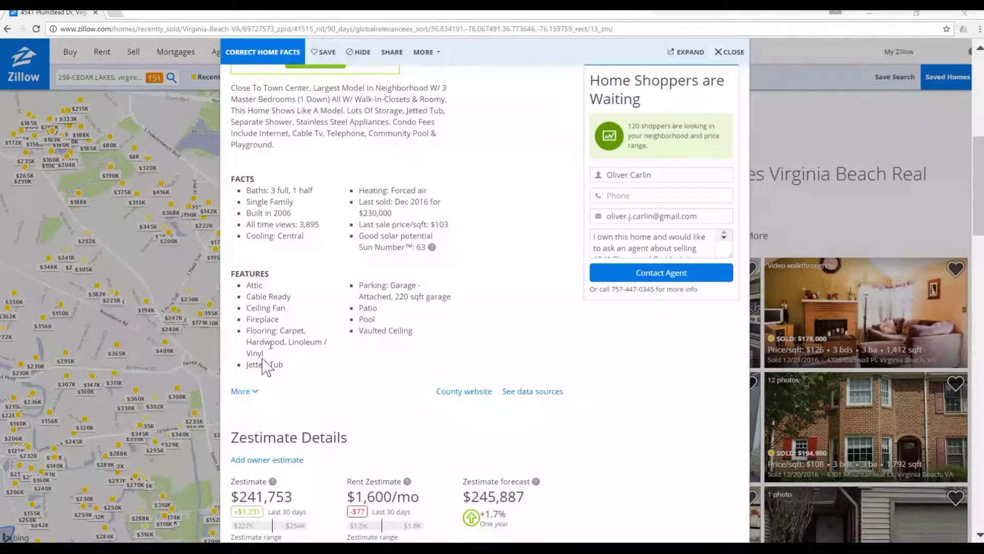
{"action": "left_click", "coordinate": [251, 392]}
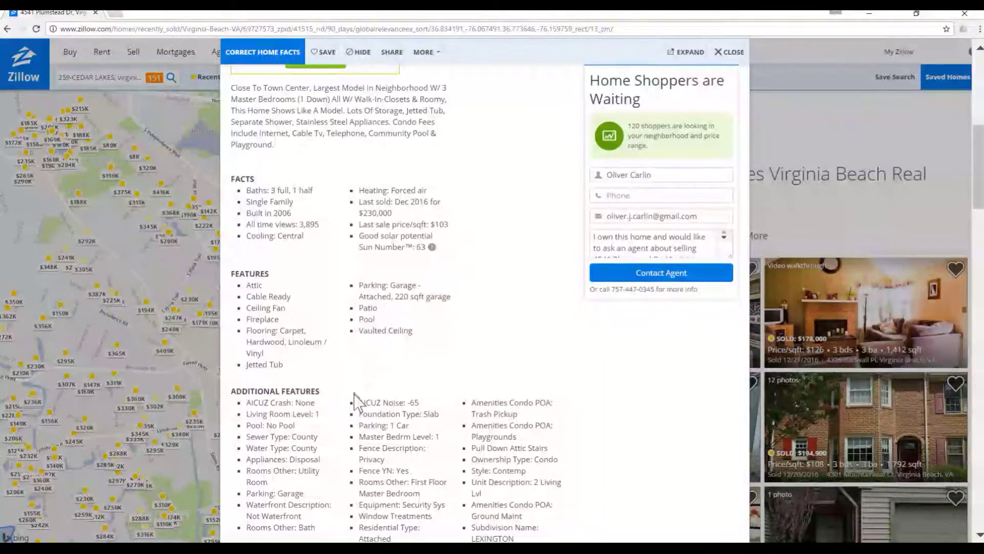
{"action": "scroll", "coordinate": [359, 399], "scroll_direction": "down", "scroll_amount": 2}
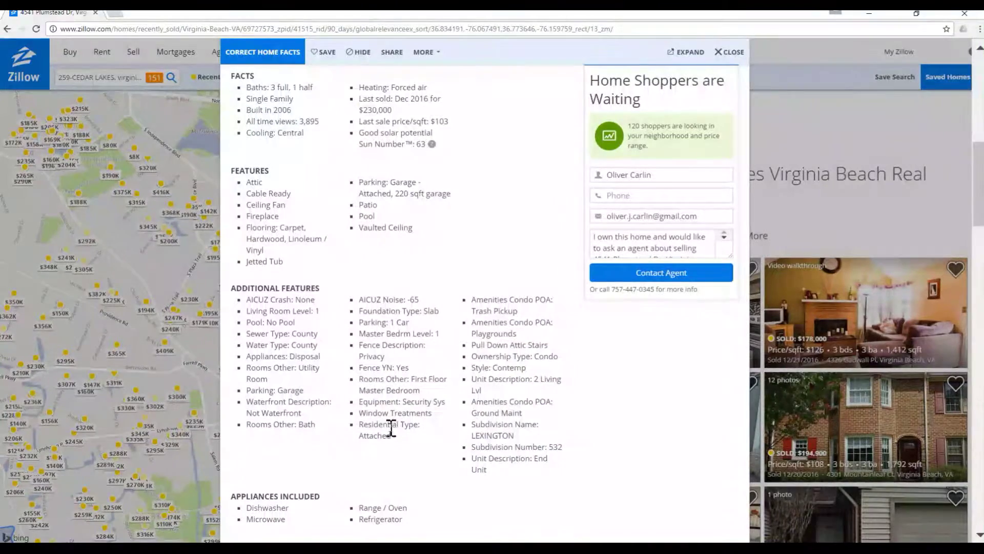
Examine the Zillow listing's description, sold price, facts and additional features to judge whether the home is a suitable comp
{"action": "scroll", "coordinate": [394, 443], "scroll_direction": "up", "scroll_amount": 6}
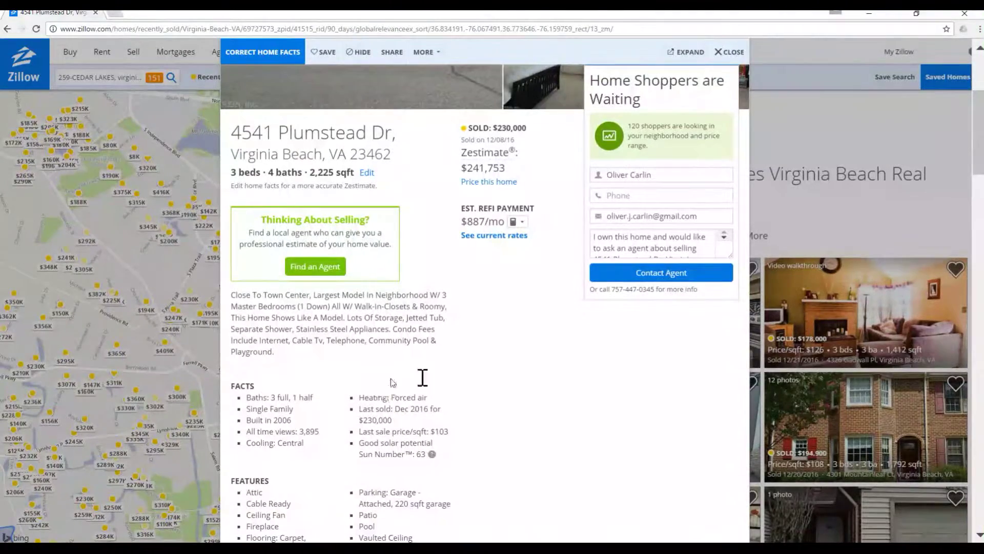
{"action": "scroll", "coordinate": [436, 385], "scroll_direction": "up", "scroll_amount": 2}
{"action": "scroll", "coordinate": [405, 394], "scroll_direction": "down", "scroll_amount": 1}
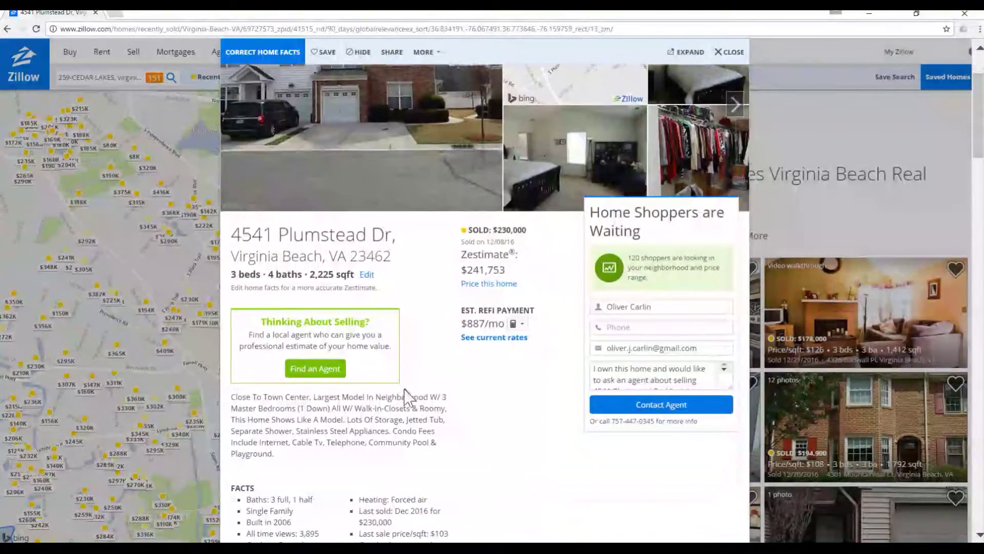
{"action": "scroll", "coordinate": [384, 421], "scroll_direction": "down", "scroll_amount": 2}
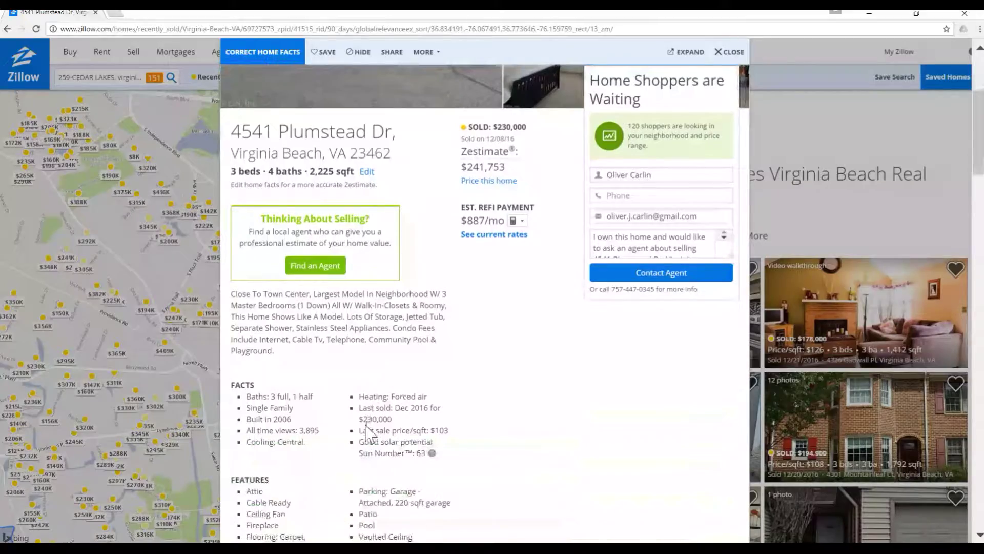
{"action": "scroll", "coordinate": [308, 425], "scroll_direction": "up", "scroll_amount": 3}
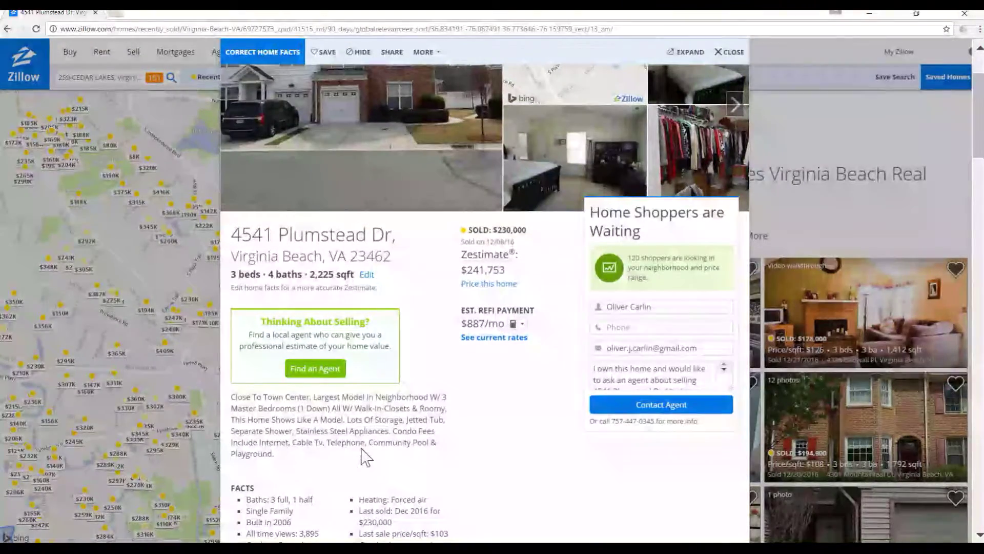
{"action": "scroll", "coordinate": [448, 443], "scroll_direction": "up", "scroll_amount": 3}
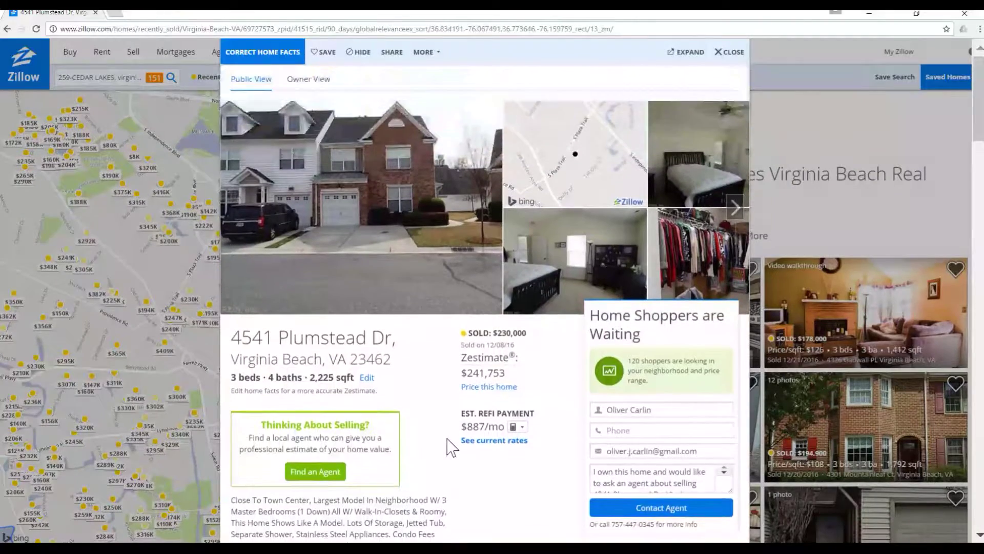
{"action": "scroll", "coordinate": [441, 446], "scroll_direction": "down", "scroll_amount": 1}
{"action": "scroll", "coordinate": [437, 448], "scroll_direction": "down", "scroll_amount": 1}
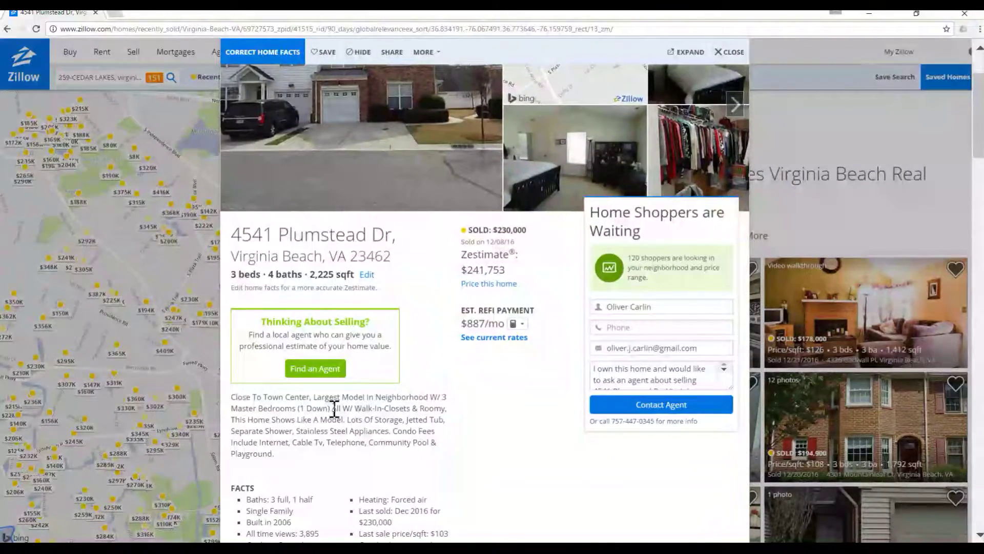
{"action": "scroll", "coordinate": [441, 410], "scroll_direction": "up", "scroll_amount": 3}
{"action": "scroll", "coordinate": [468, 487], "scroll_direction": "down", "scroll_amount": 2}
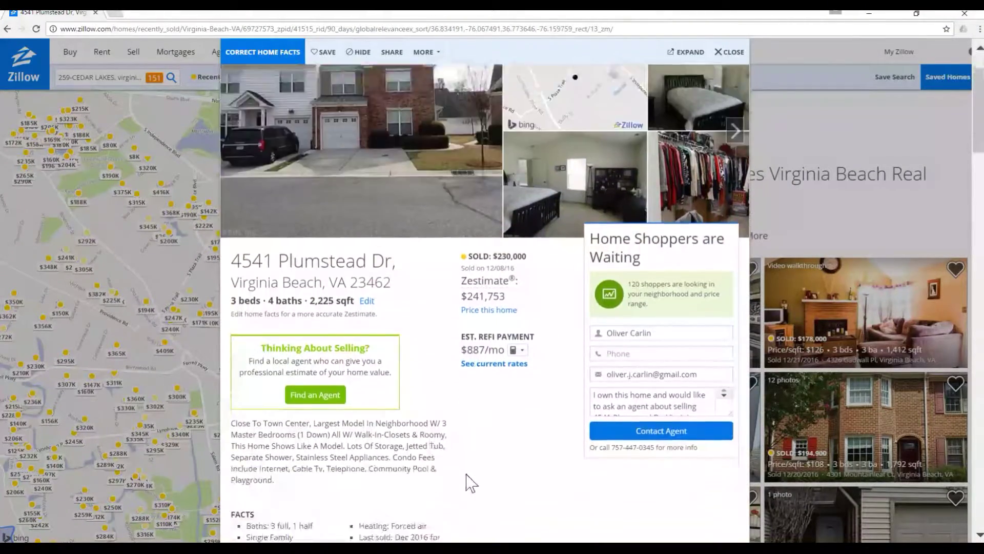
{"action": "scroll", "coordinate": [469, 479], "scroll_direction": "down", "scroll_amount": 5}
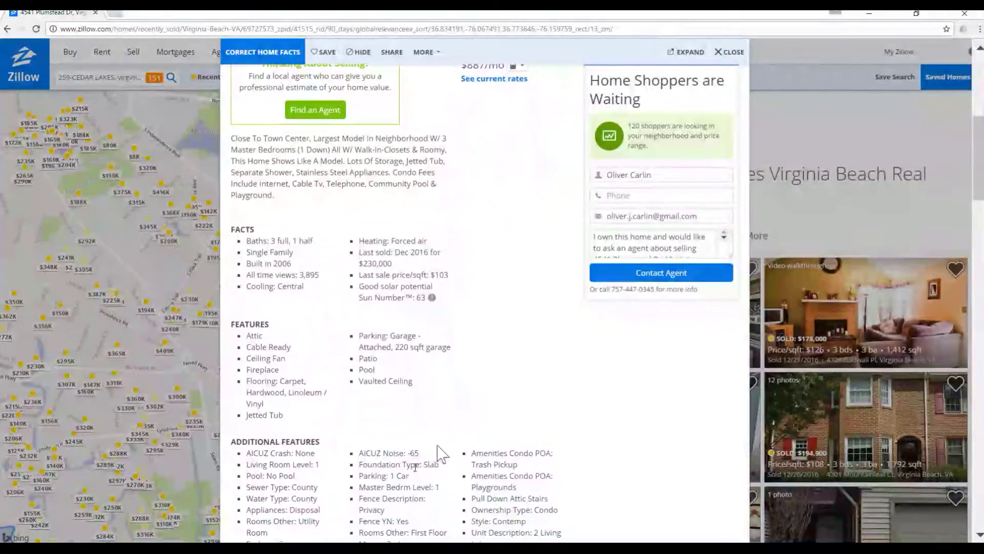
{"action": "scroll", "coordinate": [438, 451], "scroll_direction": "down", "scroll_amount": 2}
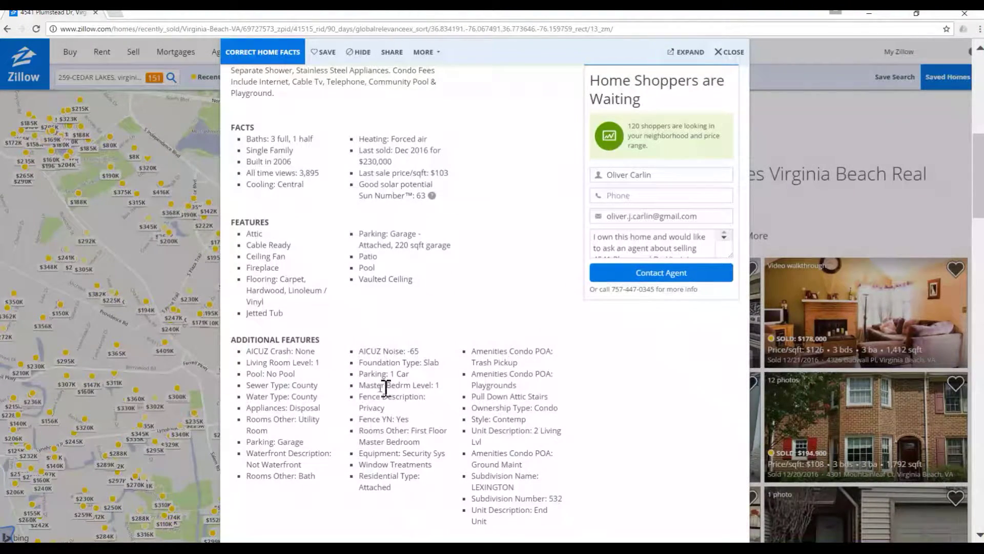
Browse the listing's photo gallery to check the interior condition of the bedrooms, bathrooms and kitchen
{"action": "scroll", "coordinate": [455, 400], "scroll_direction": "up", "scroll_amount": 8}
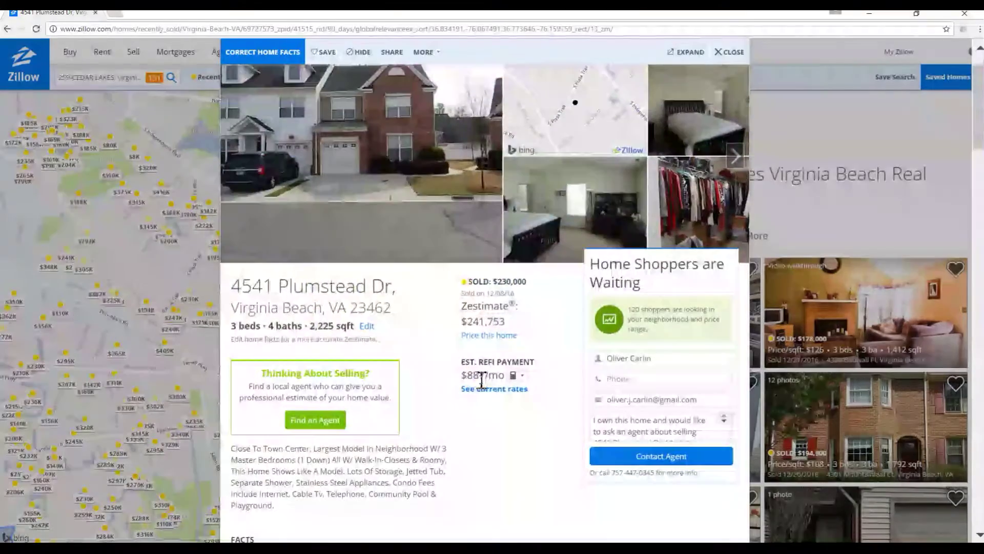
{"action": "scroll", "coordinate": [480, 381], "scroll_direction": "up", "scroll_amount": 1}
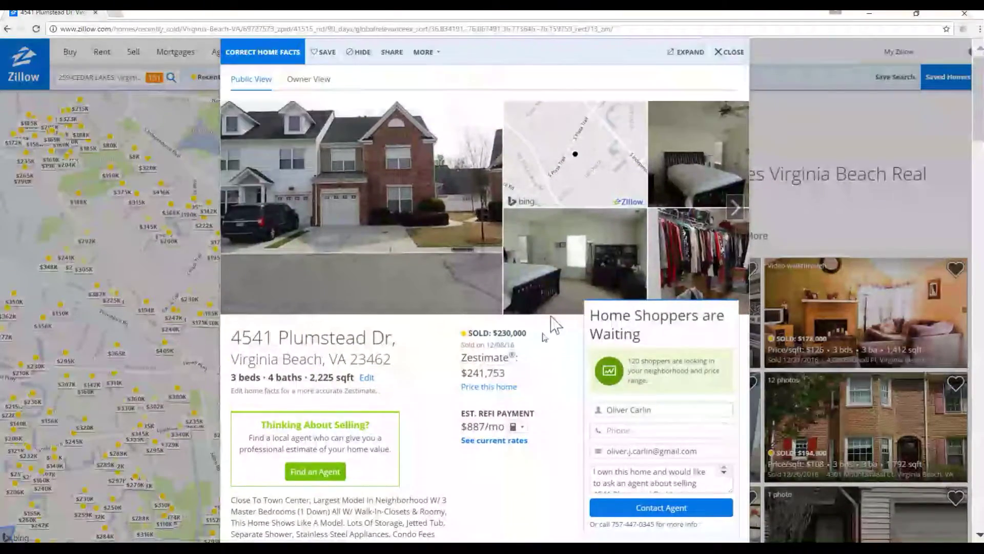
{"action": "left_click", "coordinate": [741, 208]}
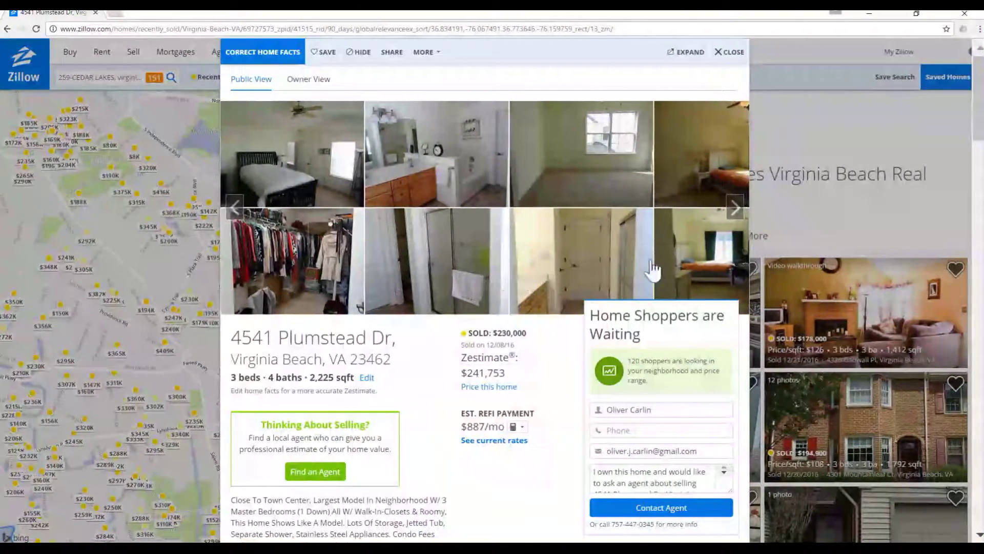
{"action": "left_click", "coordinate": [735, 207]}
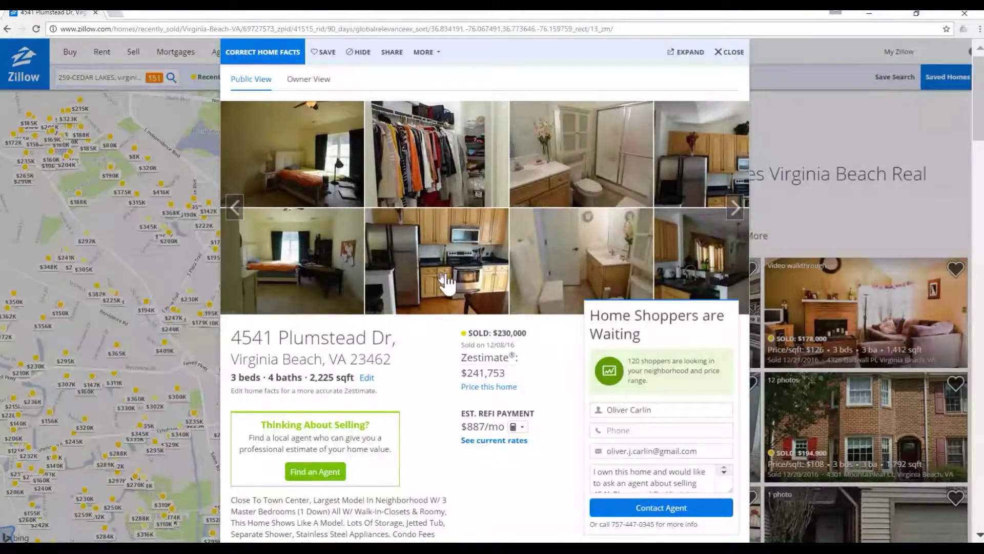
Go through the remaining listing photos of the kitchen, living areas, laundry and bathroom, and return to the exterior photo at the gallery's start
{"action": "left_click", "coordinate": [735, 210]}
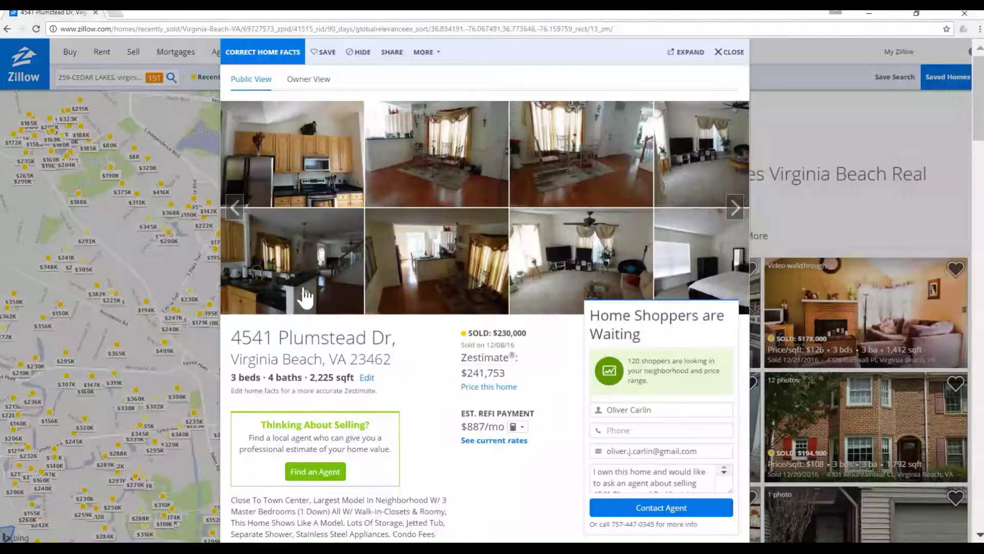
{"action": "scroll", "coordinate": [411, 279], "scroll_direction": "down", "scroll_amount": 7}
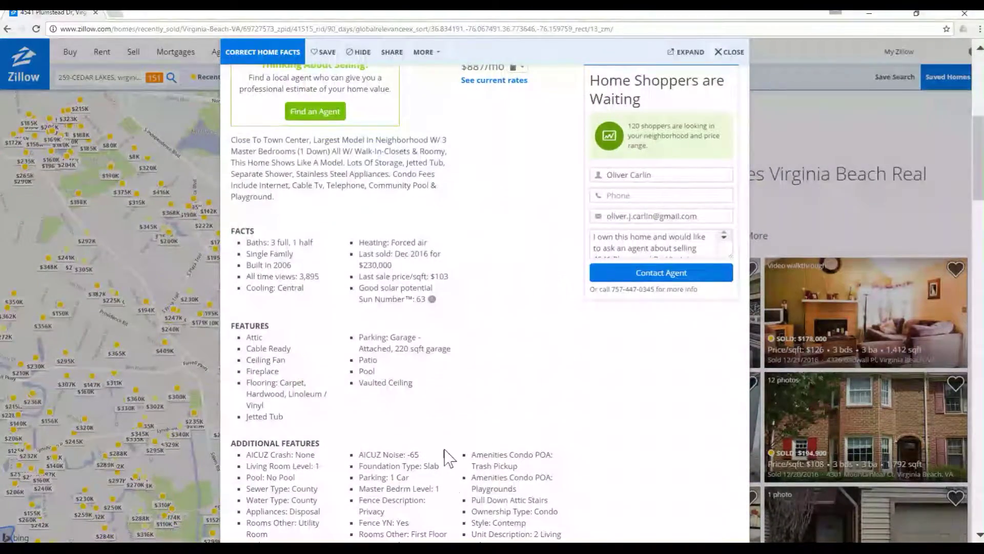
{"action": "scroll", "coordinate": [451, 405], "scroll_direction": "up", "scroll_amount": 1}
{"action": "scroll", "coordinate": [453, 400], "scroll_direction": "up", "scroll_amount": 5}
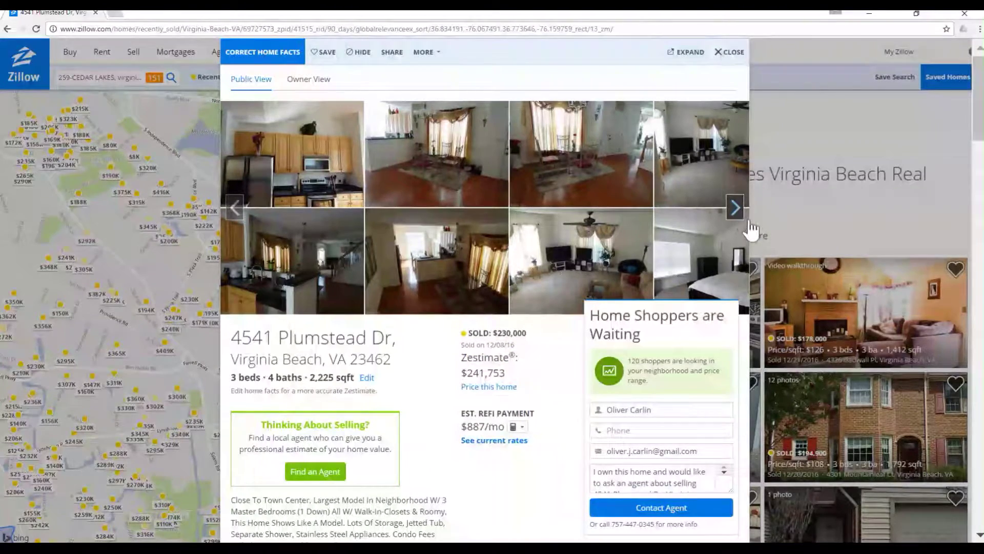
{"action": "left_click", "coordinate": [735, 207]}
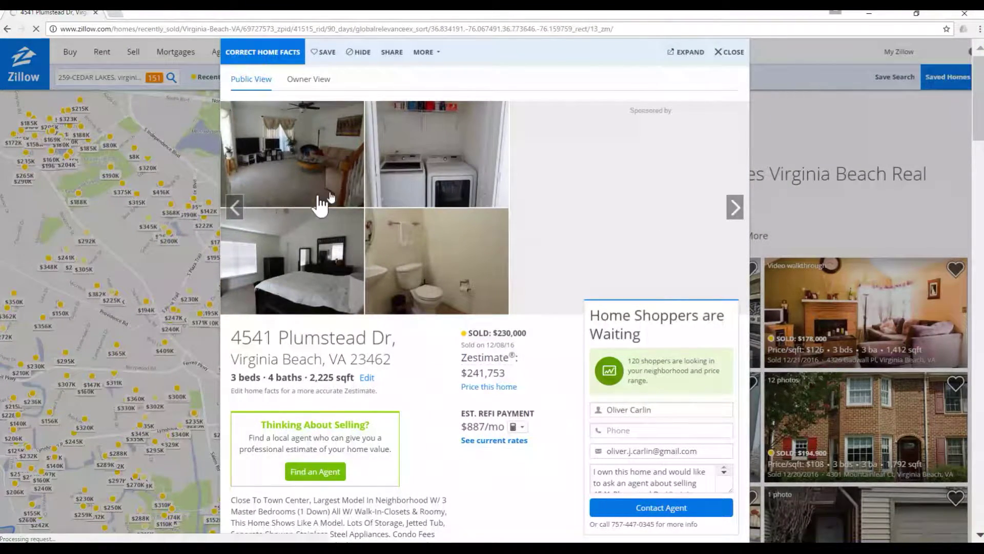
{"action": "left_click", "coordinate": [236, 210]}
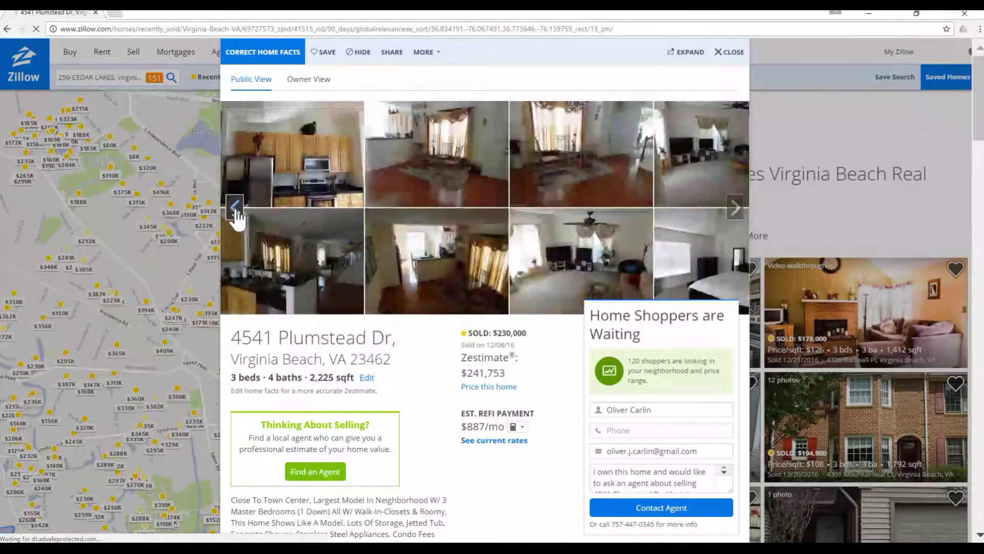
{"action": "left_click", "coordinate": [236, 212]}
{"action": "left_click", "coordinate": [235, 209]}
{"action": "left_click", "coordinate": [235, 209]}
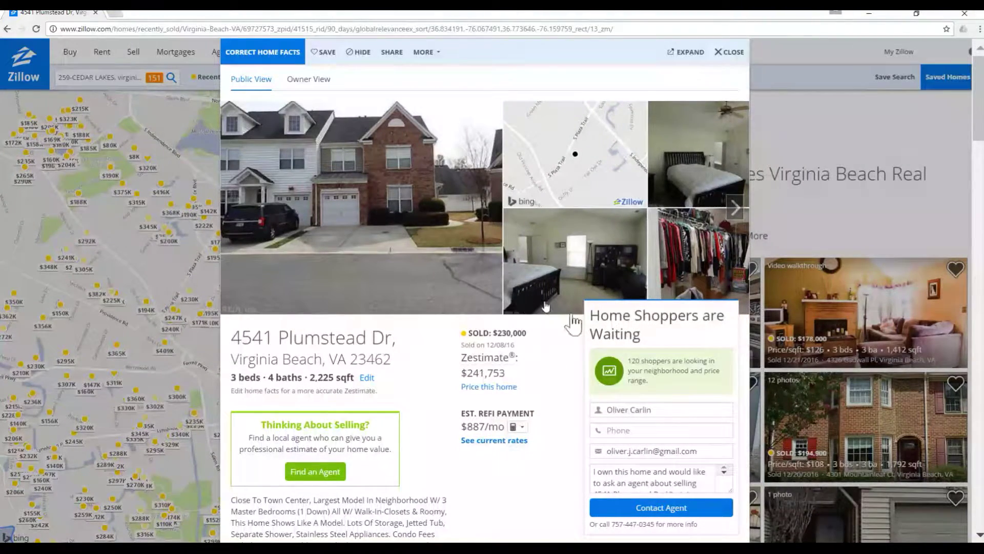
Recheck the home's description, facts, additional features and construction details against the photos to judge its suitability as a comp
{"action": "scroll", "coordinate": [558, 385], "scroll_direction": "down", "scroll_amount": 2}
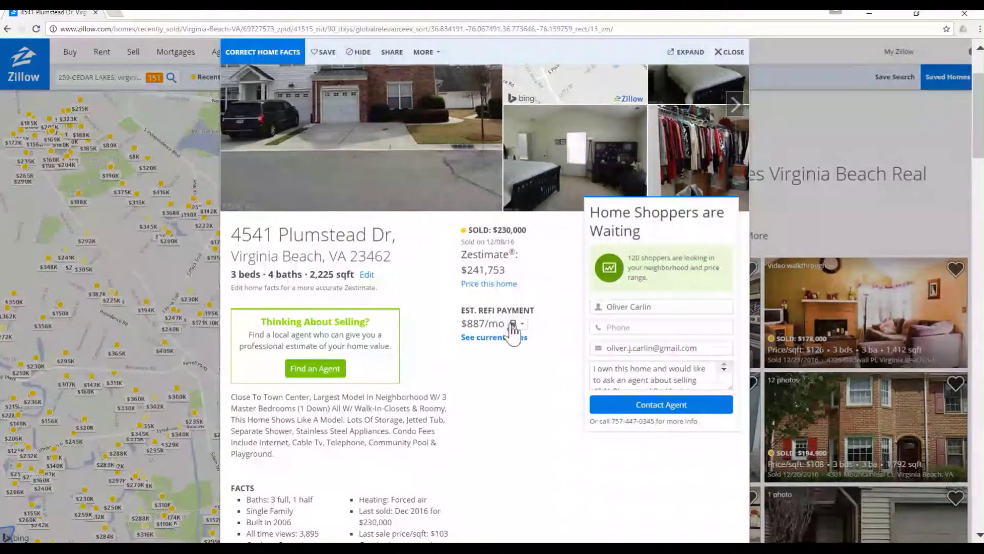
{"action": "scroll", "coordinate": [539, 389], "scroll_direction": "down", "scroll_amount": 8}
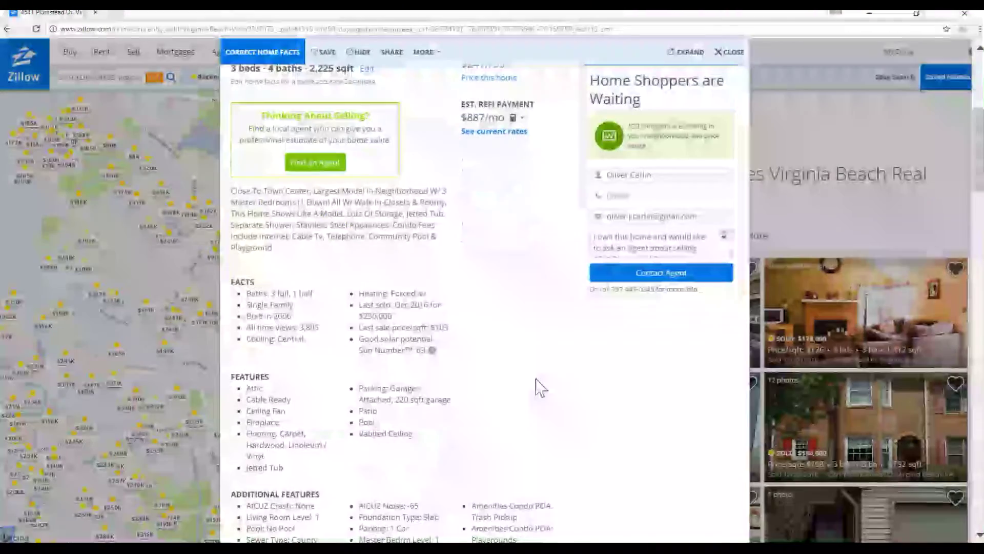
{"action": "scroll", "coordinate": [536, 376], "scroll_direction": "up", "scroll_amount": 5}
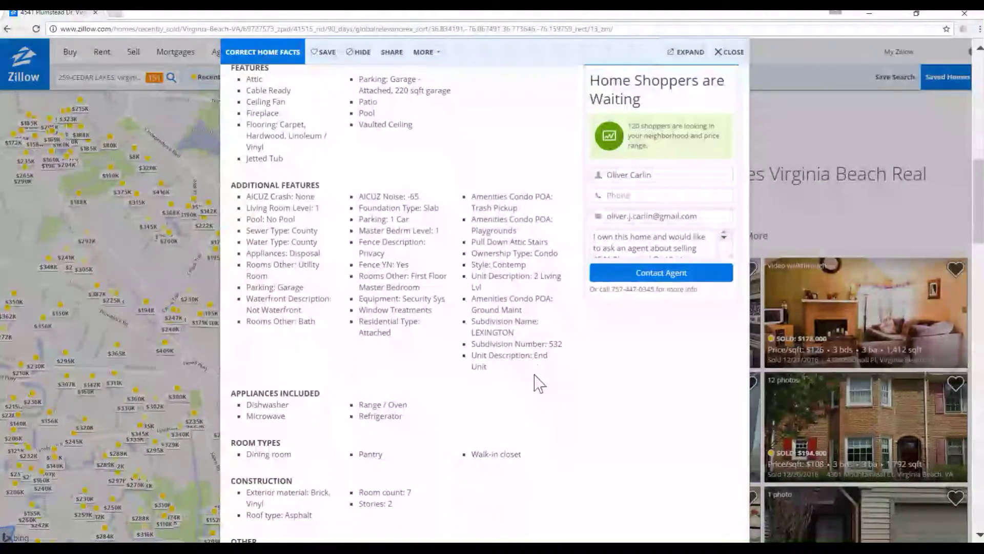
{"action": "scroll", "coordinate": [536, 384], "scroll_direction": "up", "scroll_amount": 5}
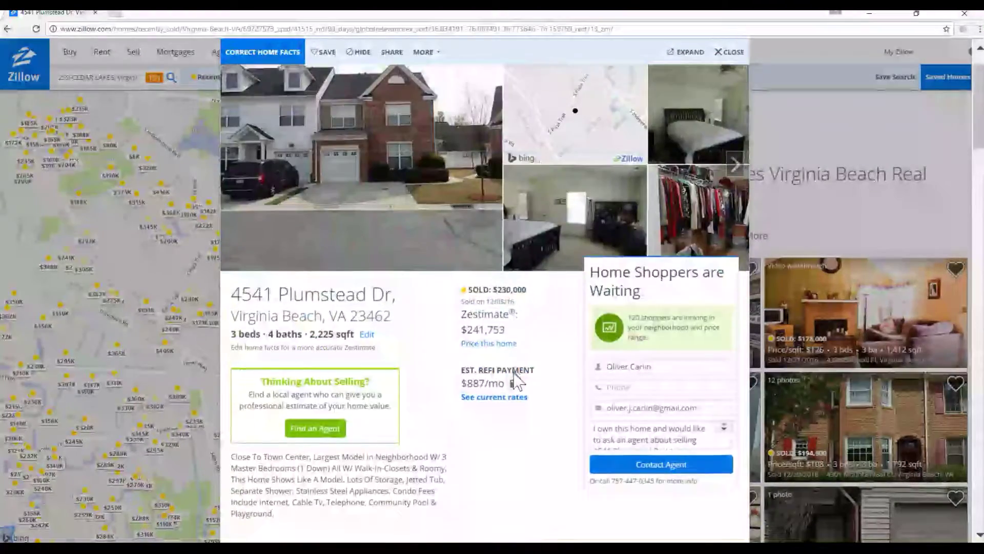